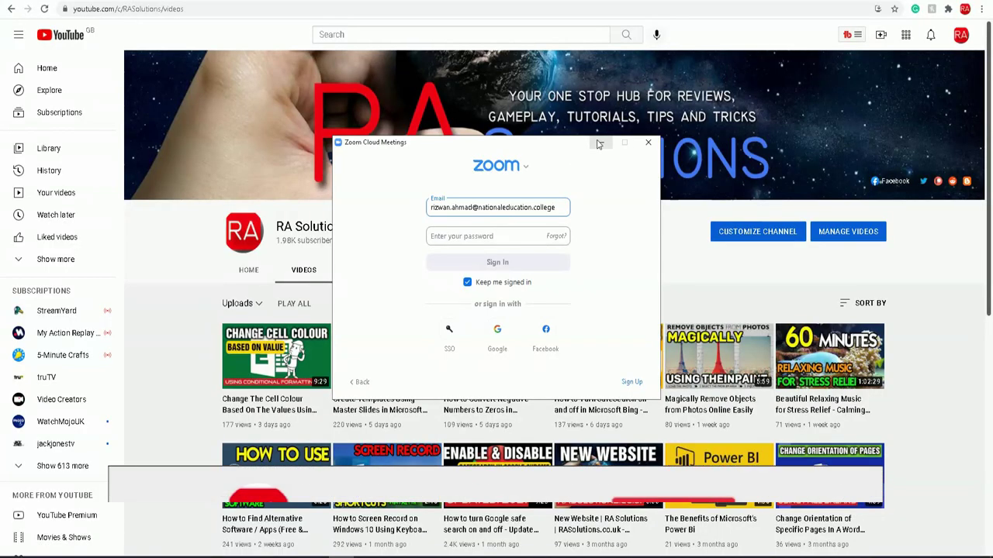
Step: Switch to Zoom, sign in with the account password, and maximize the main window
left_click(647, 82)
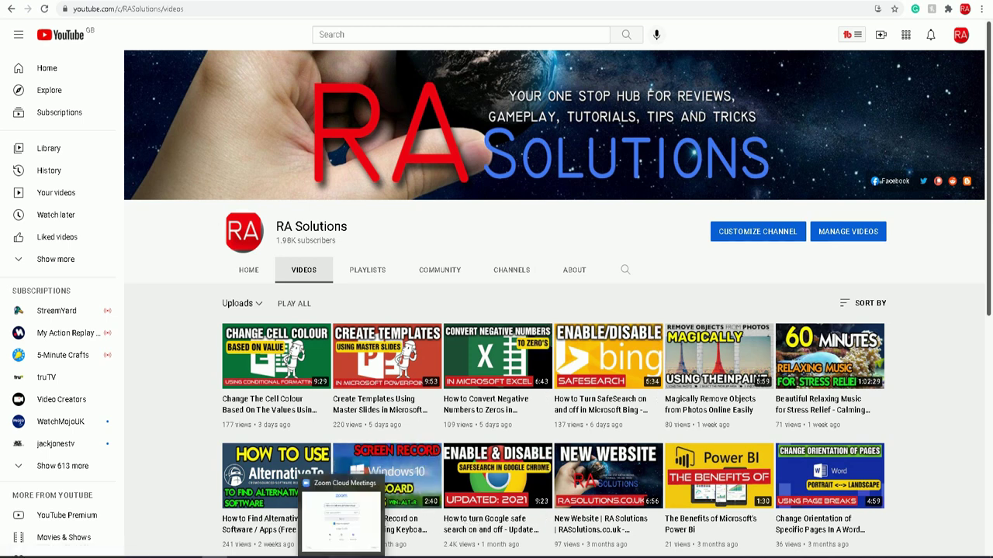
left_click(342, 557)
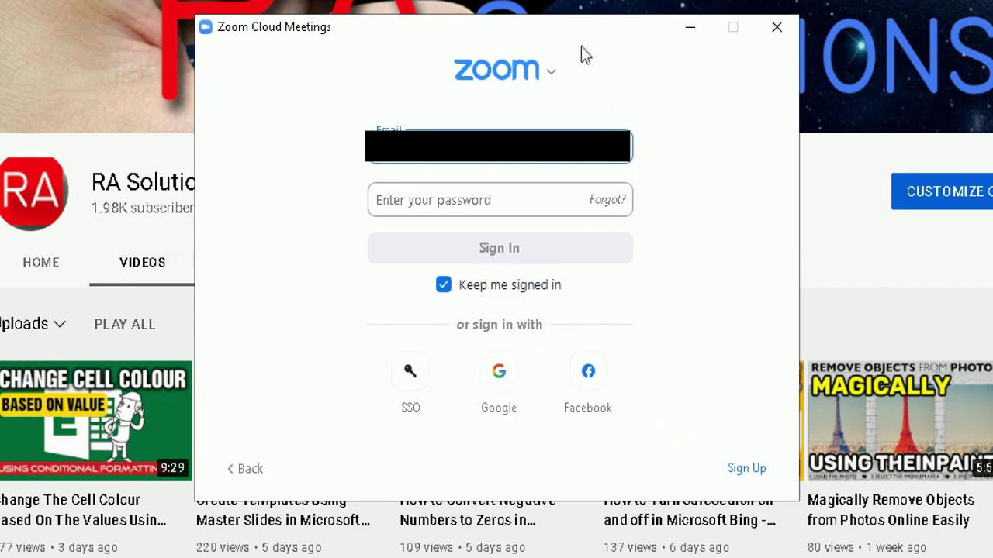
left_click(488, 202)
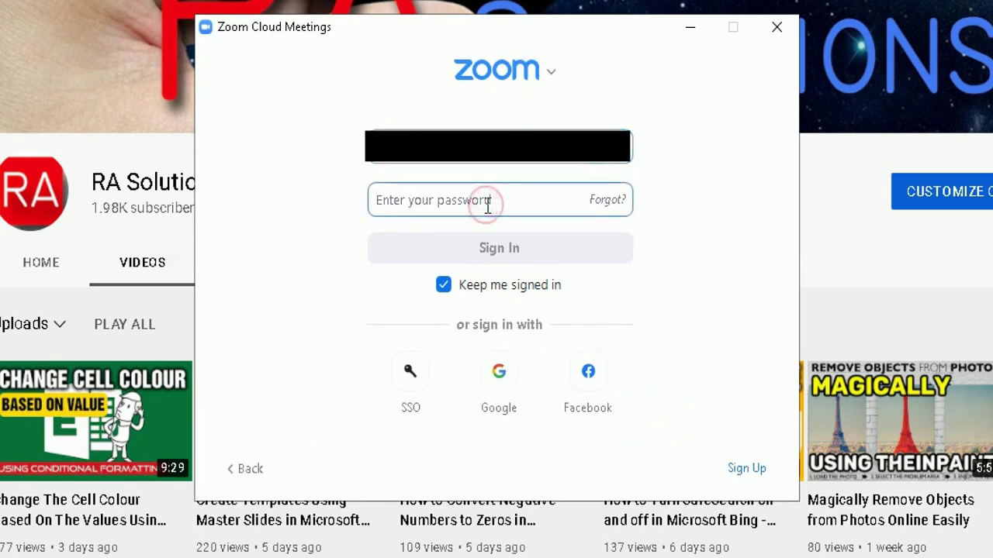
type("***********")
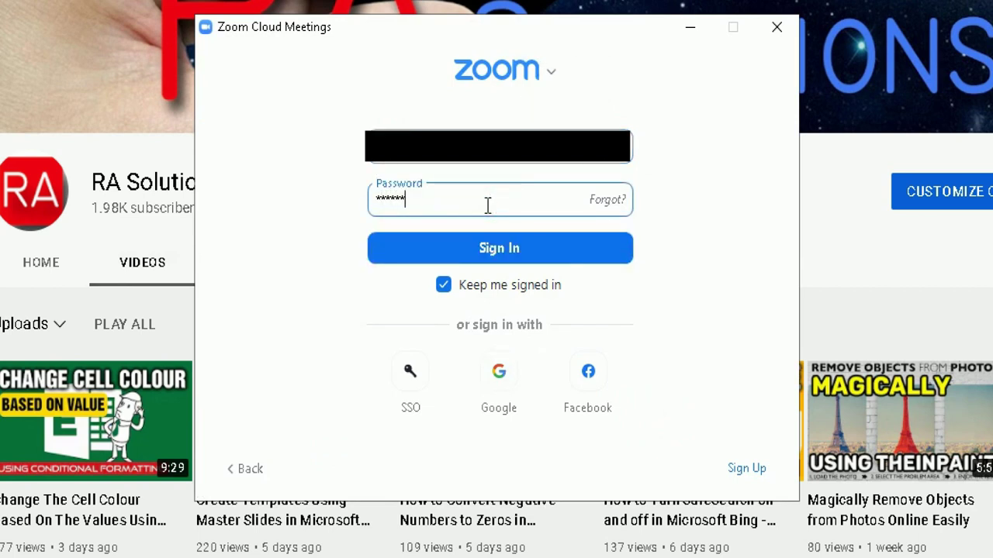
type("*")
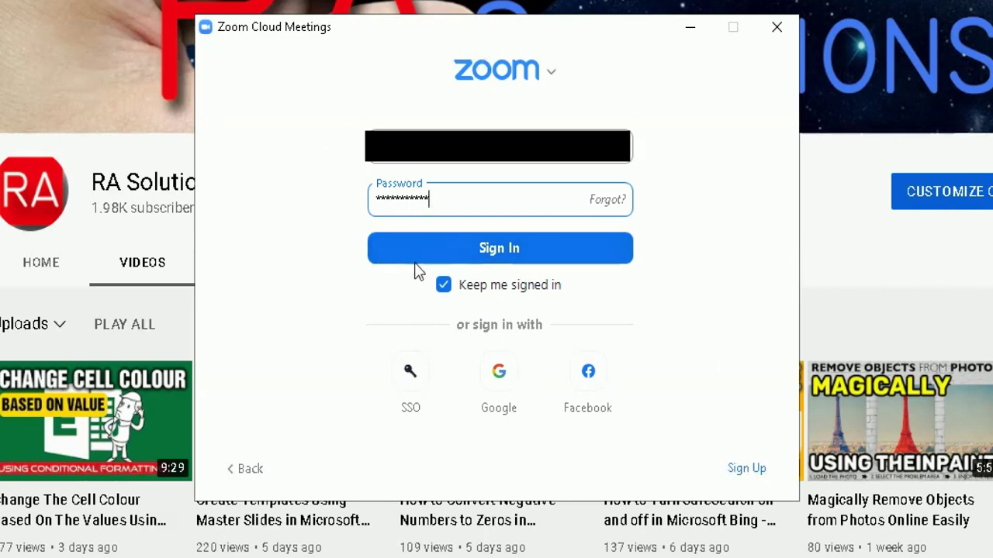
left_click(510, 251)
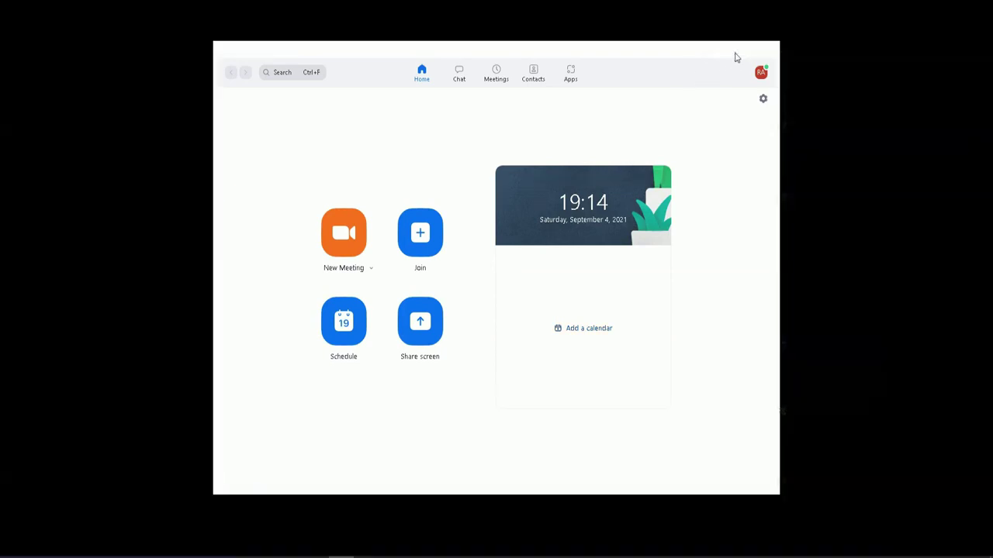
double_click(736, 58)
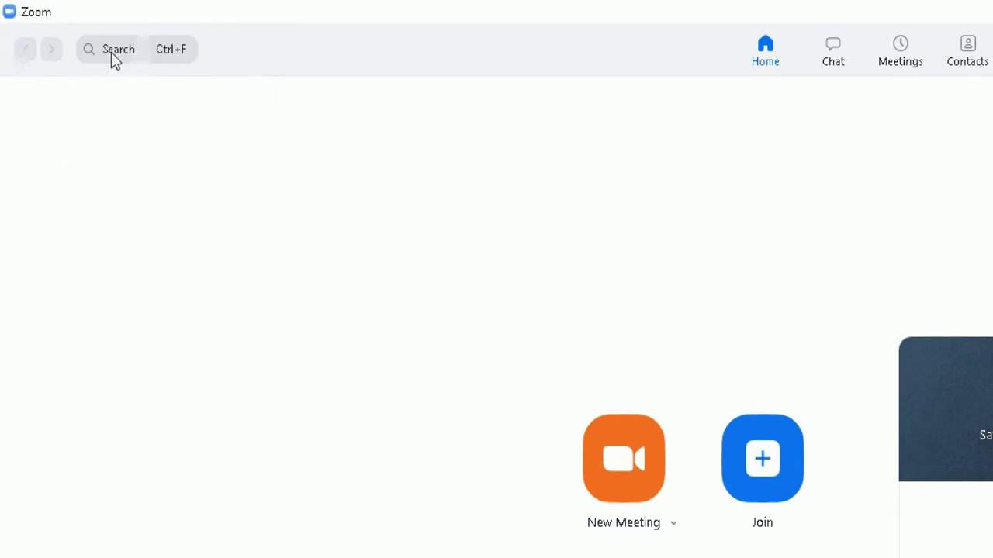
Step: Examine the search categories Contacts, Channels, Messages, Files and Top Results, and return to the home screen
left_click(166, 62)
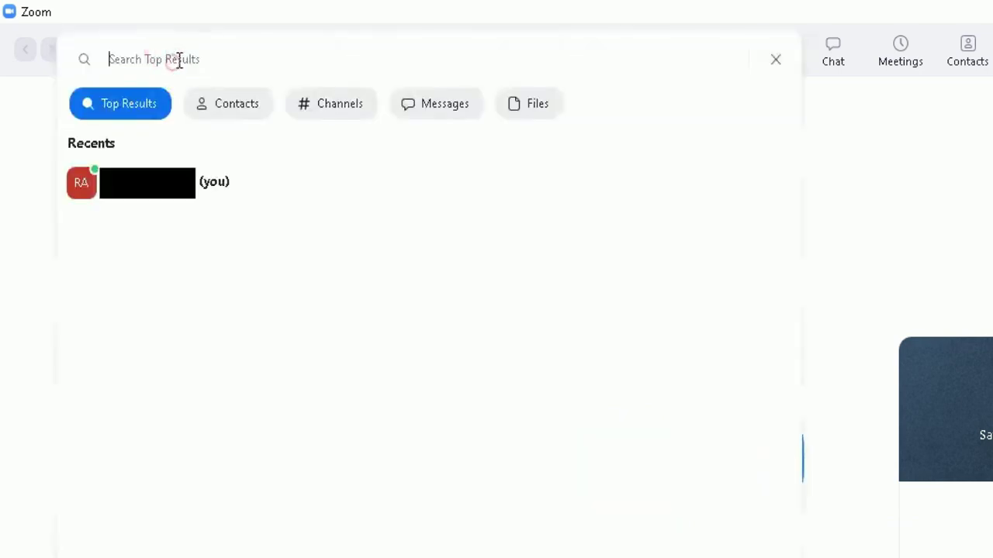
left_click(173, 59)
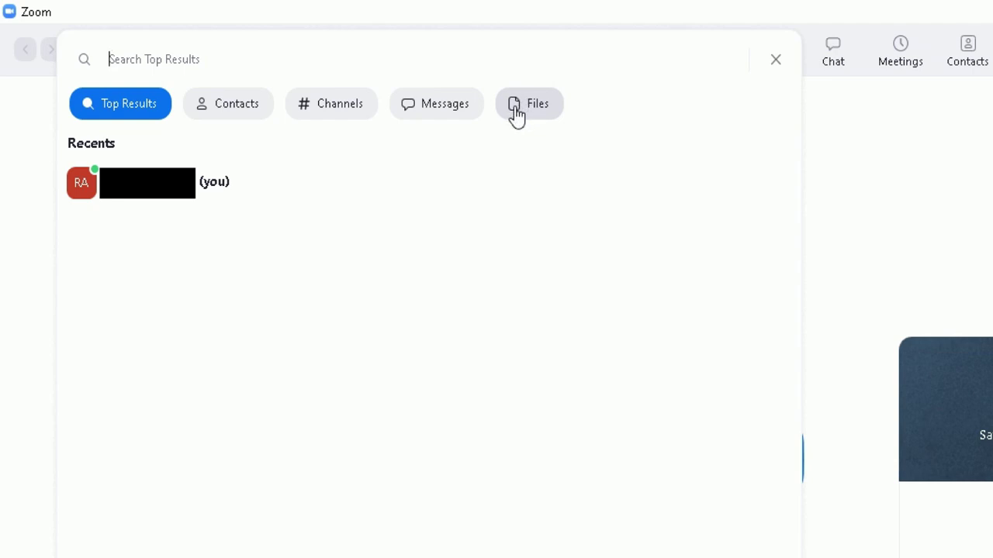
left_click(207, 116)
left_click(332, 109)
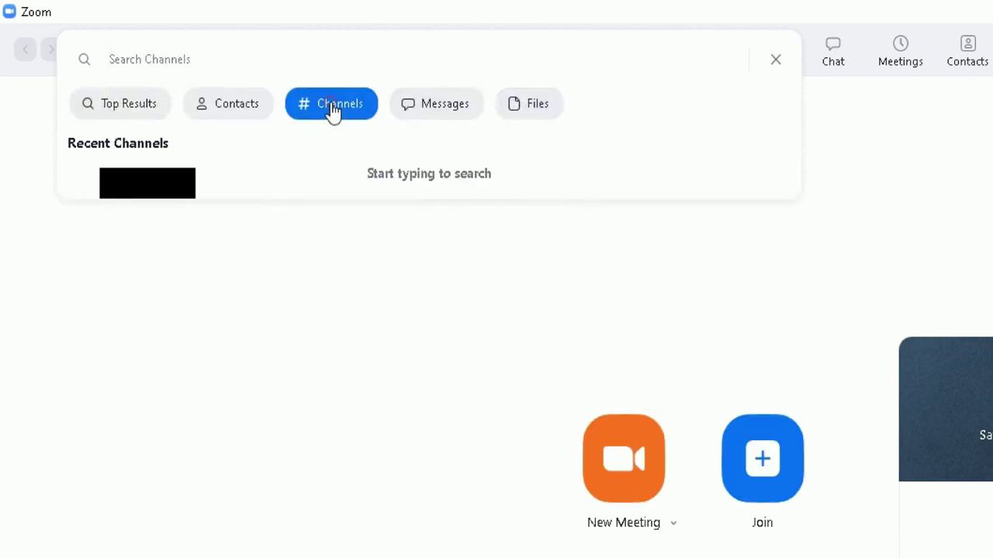
left_click(443, 110)
left_click(523, 112)
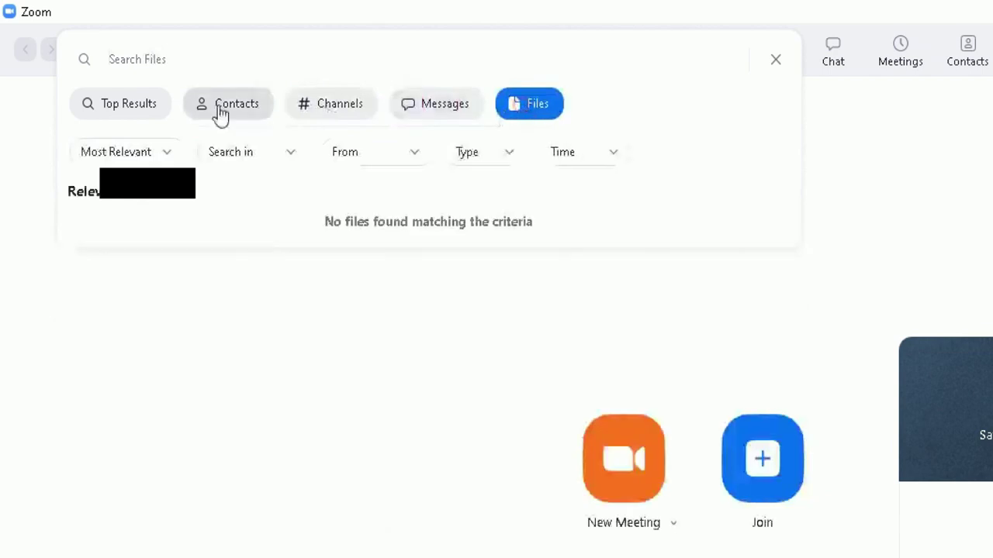
left_click(155, 115)
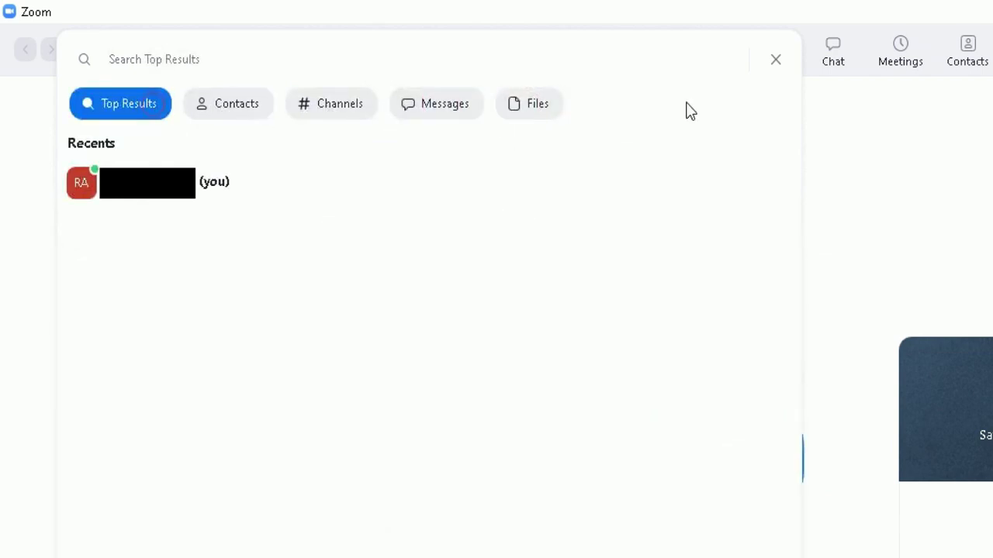
left_click(776, 62)
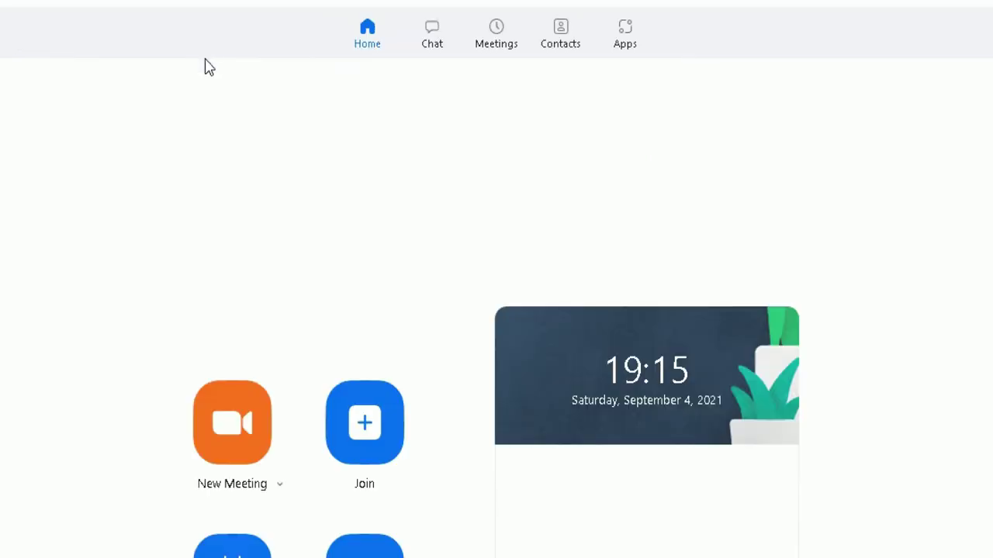
left_click(367, 43)
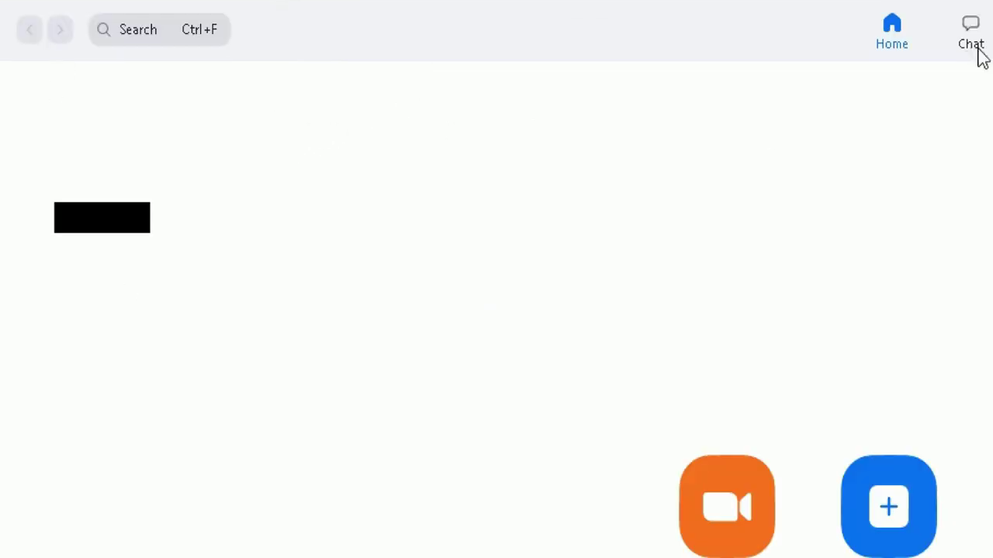
Step: Start a new chat in the Chat area and activate its recipient field
left_click(978, 53)
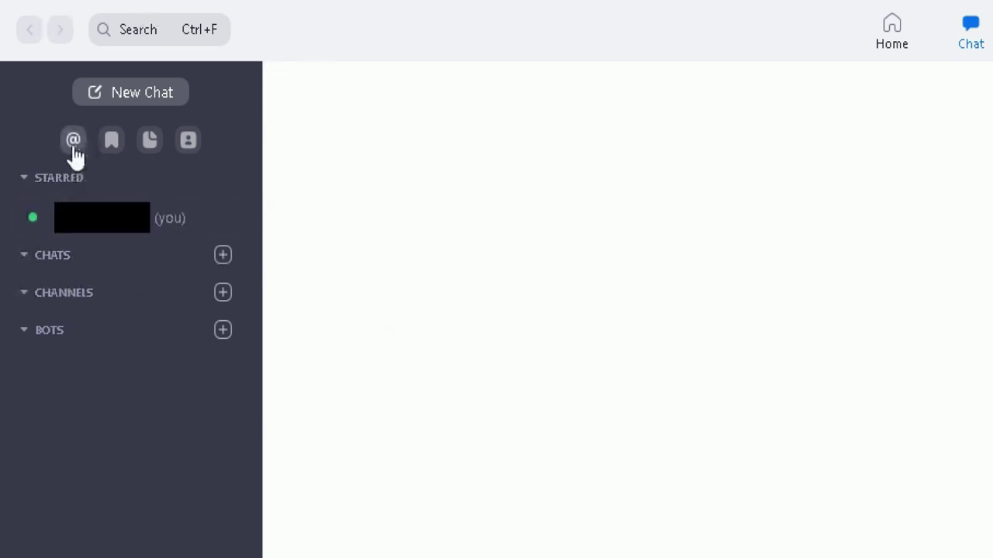
left_click(122, 109)
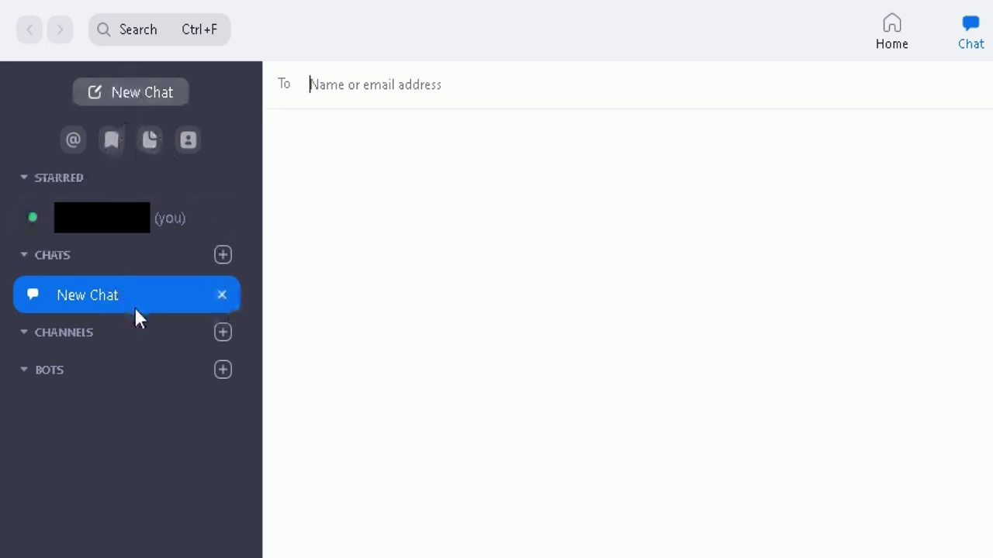
left_click(349, 94)
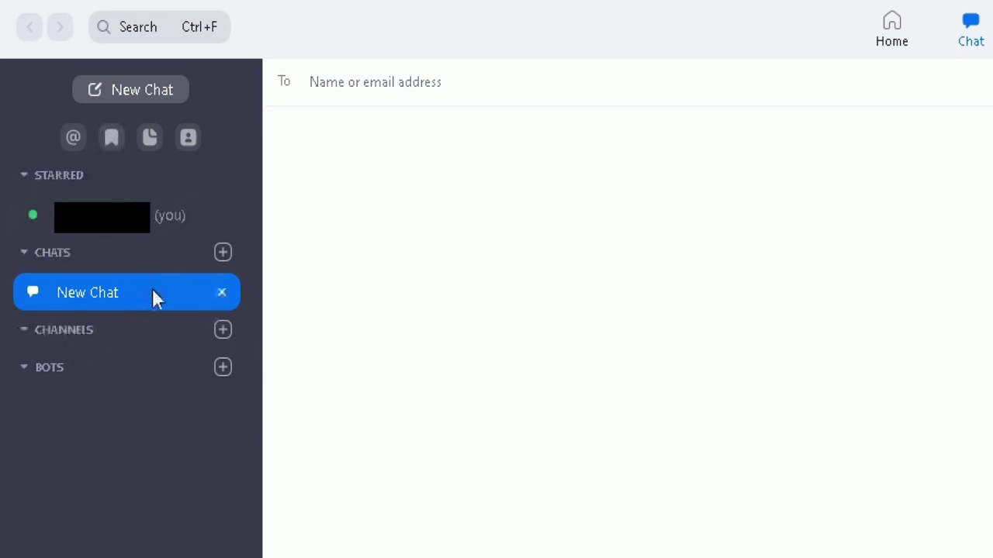
Step: View the options for adding a channel, and browse the App Marketplace for bots before closing it
left_click(223, 330)
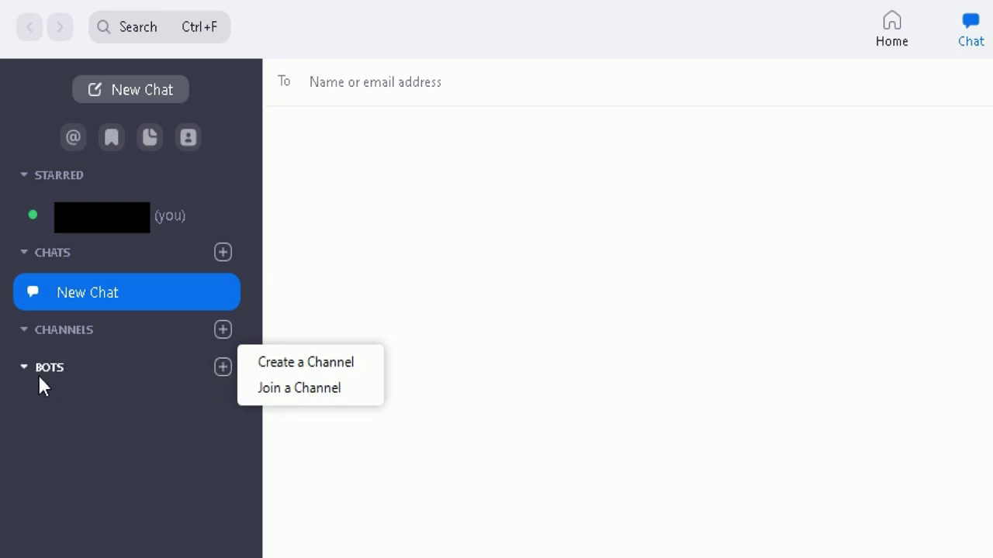
left_click(220, 371)
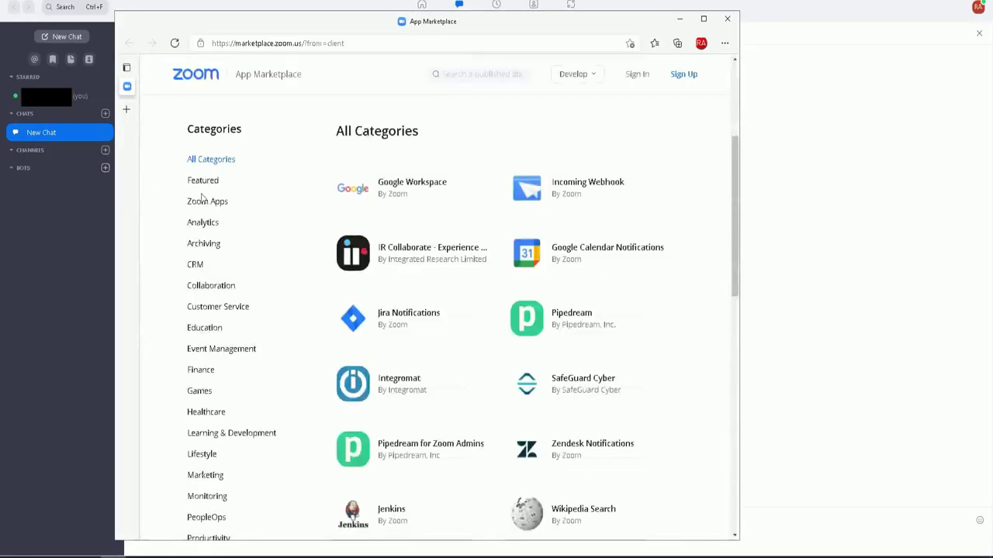
mouse_move(406, 189)
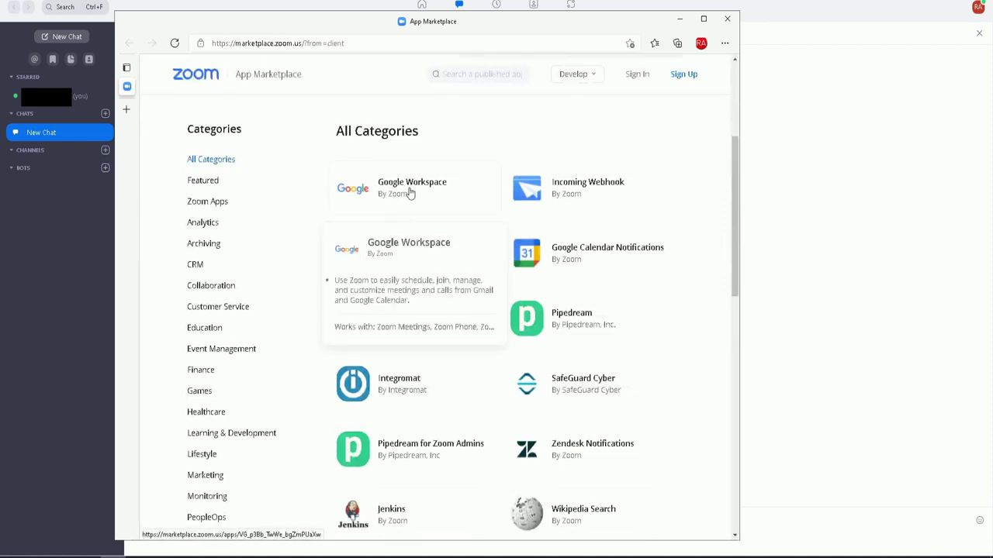
mouse_move(647, 209)
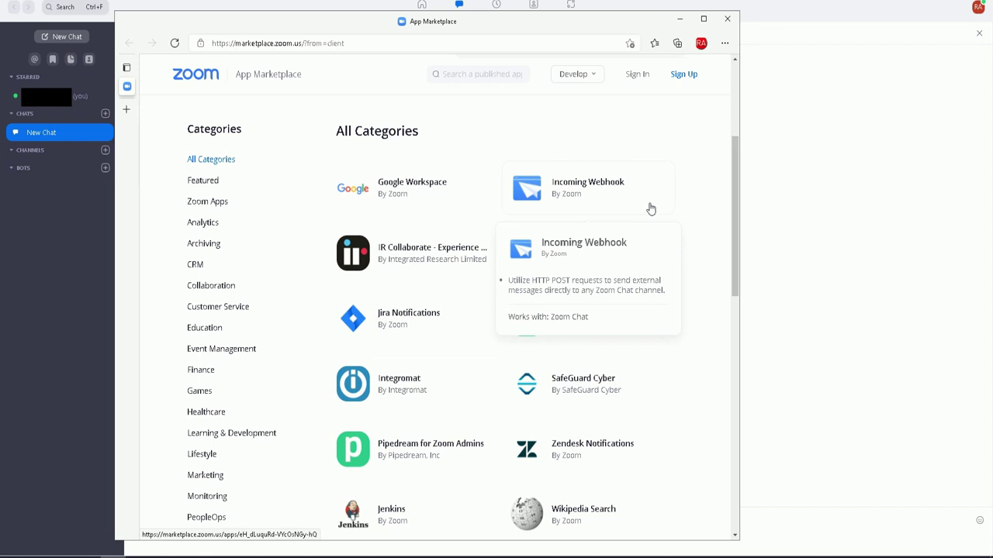
scroll(692, 189, "down", 2)
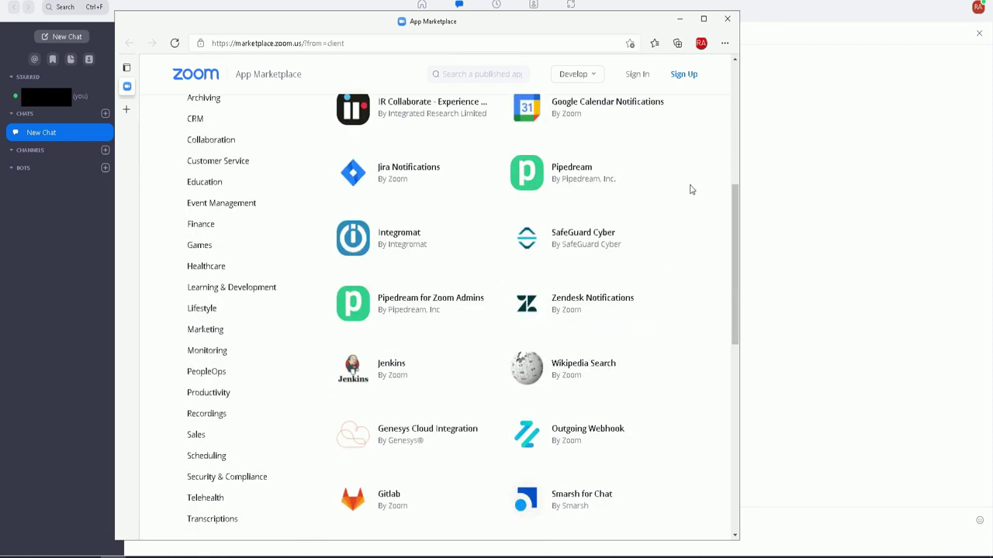
scroll(692, 190, "up", 4)
scroll(670, 189, "up", 1)
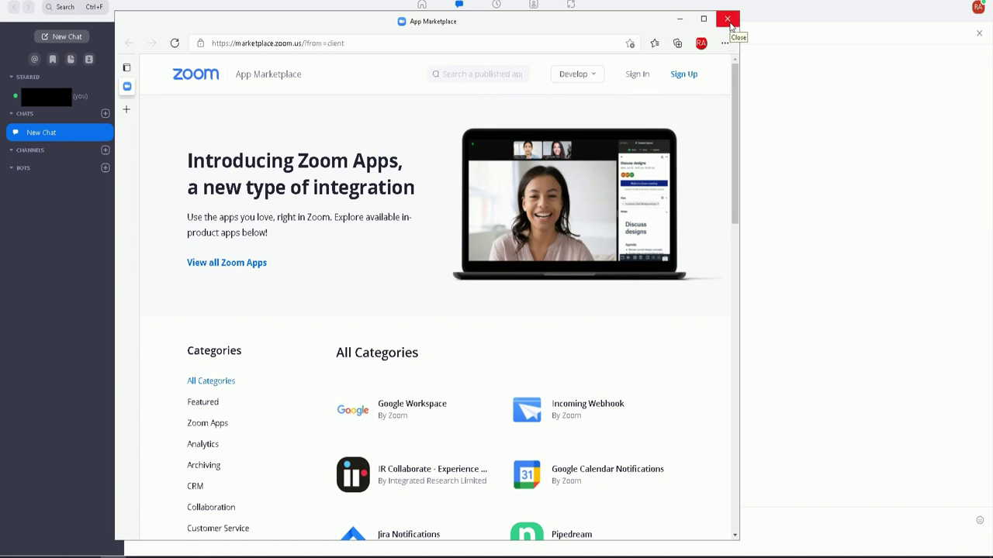
left_click(728, 20)
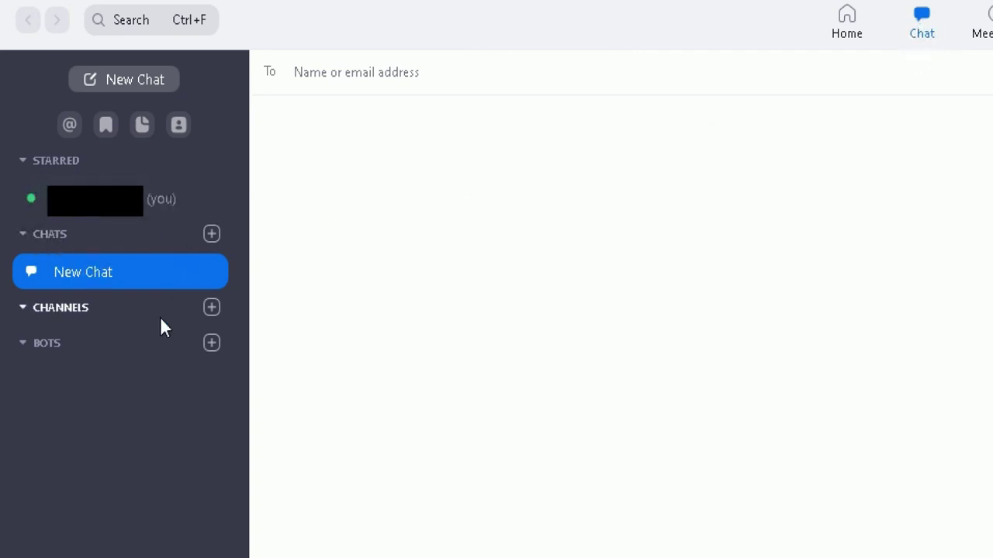
Step: Discard the empty new chat and start another one from the Chats section
left_click(208, 276)
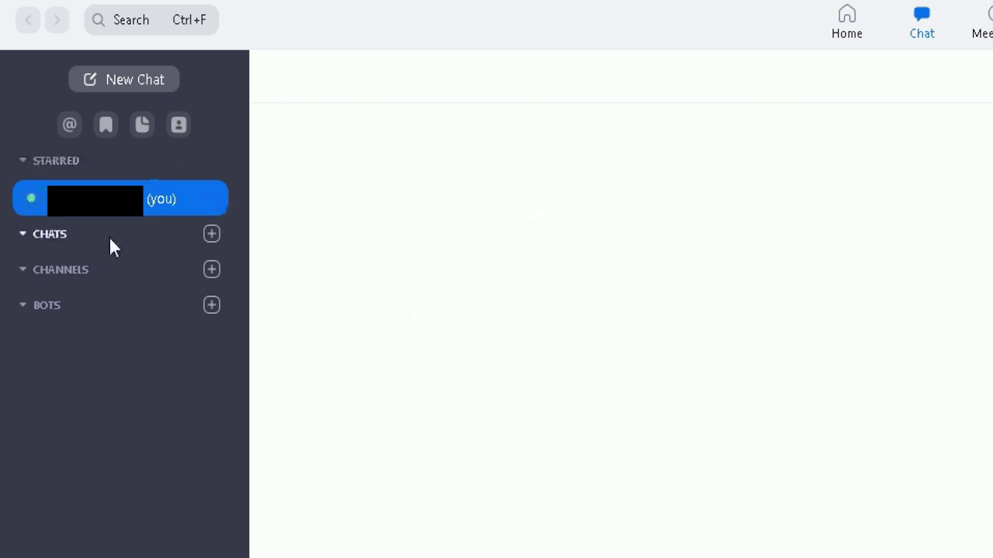
left_click(201, 233)
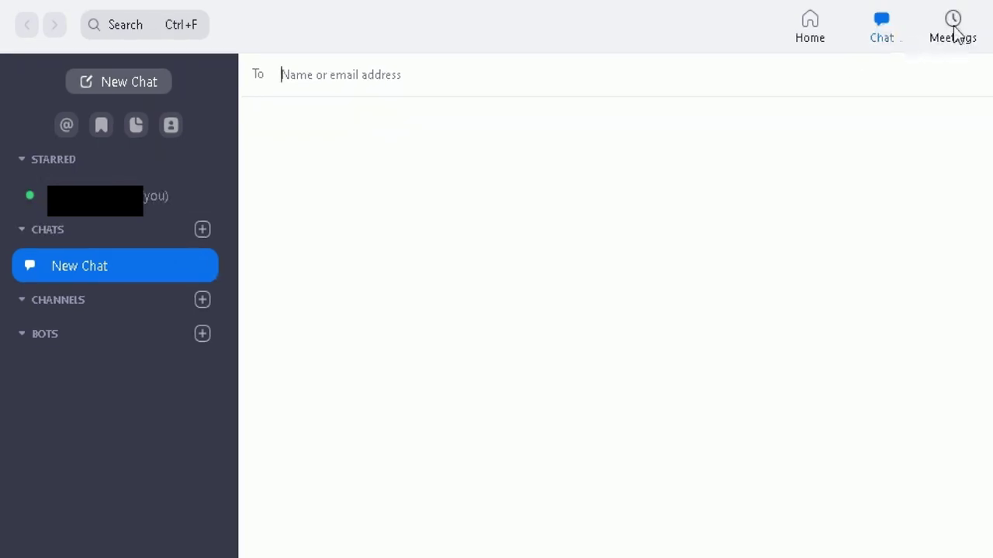
Step: Look through the meetings and contacts areas, expanding the Starred contacts and switching to the channel list
left_click(955, 32)
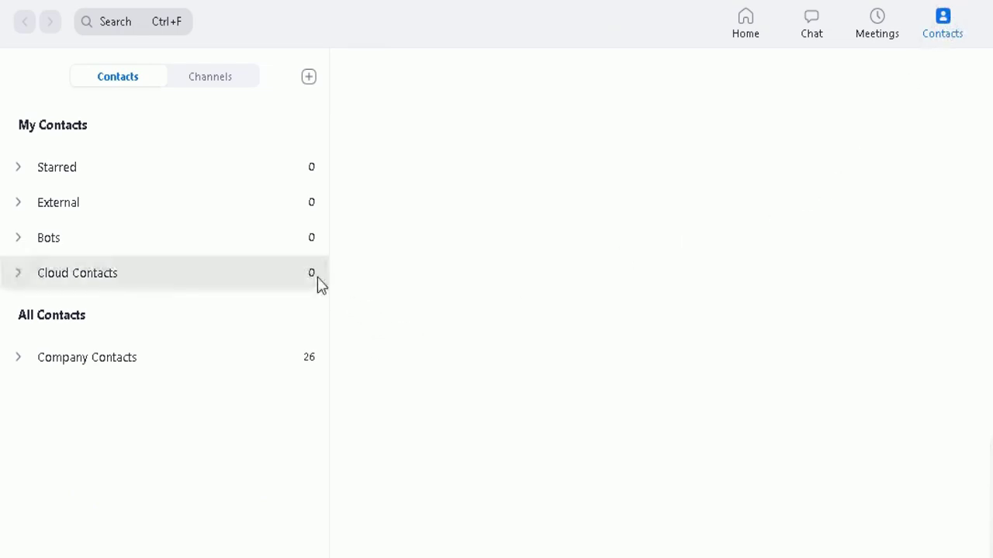
left_click(17, 177)
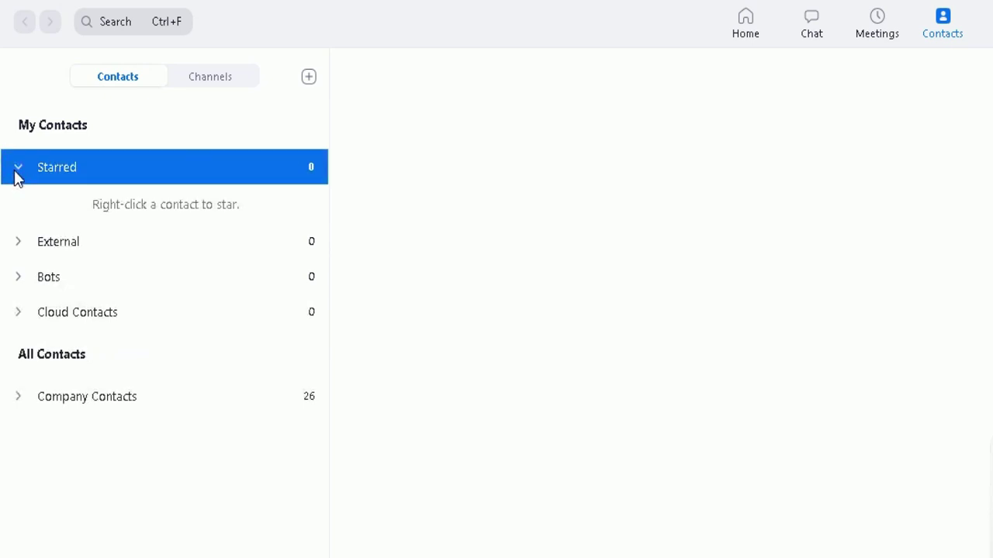
left_click(194, 86)
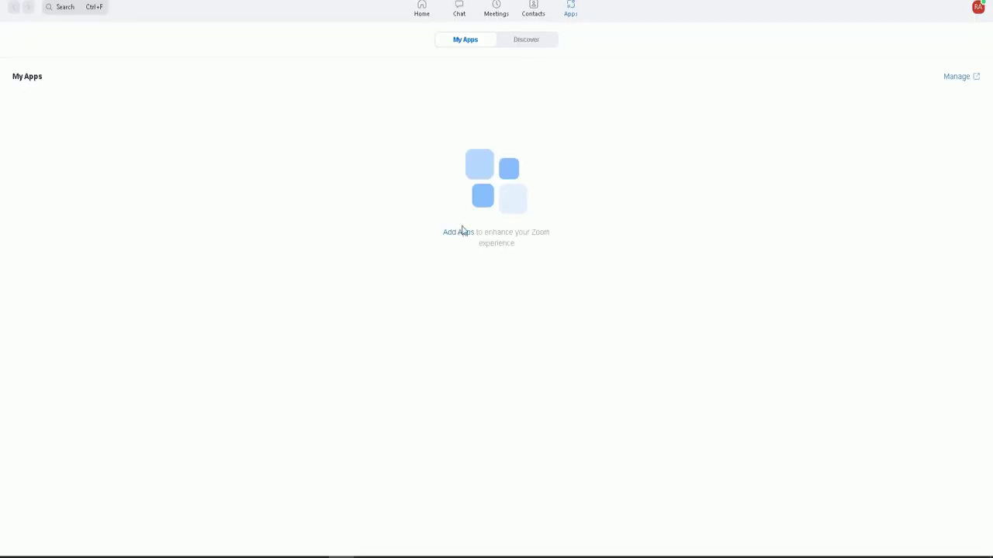
Step: Go to Discover Apps, browse the Zoom Apps category in the App Marketplace, and close the marketplace
left_click(459, 232)
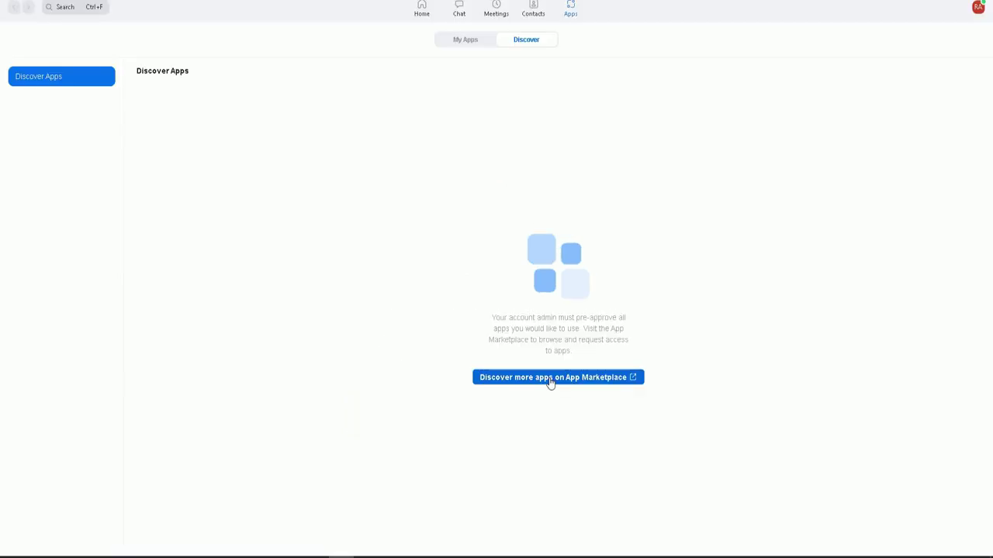
left_click(485, 429)
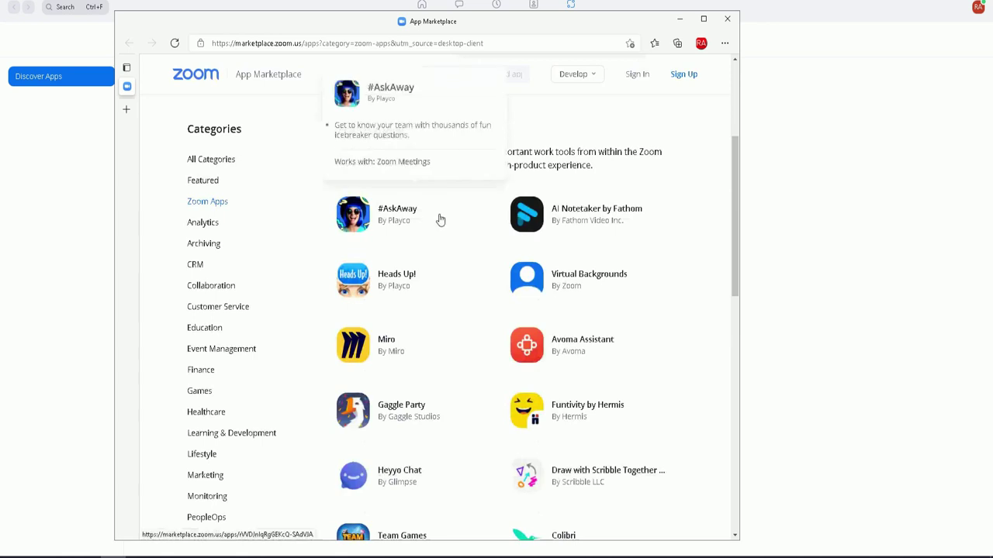
scroll(439, 219, "down", 2)
scroll(439, 219, "up", 2)
scroll(439, 219, "down", 3)
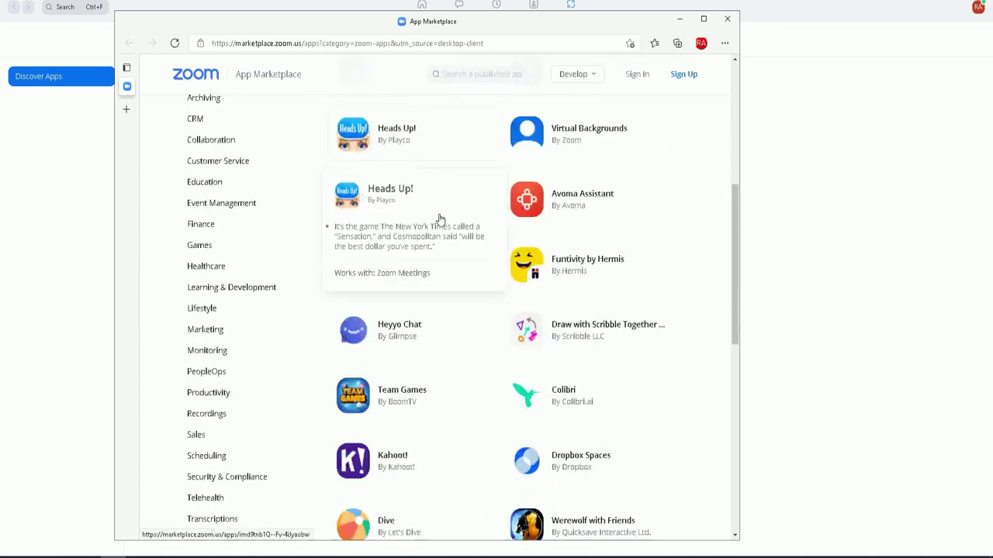
scroll(439, 219, "up", 4)
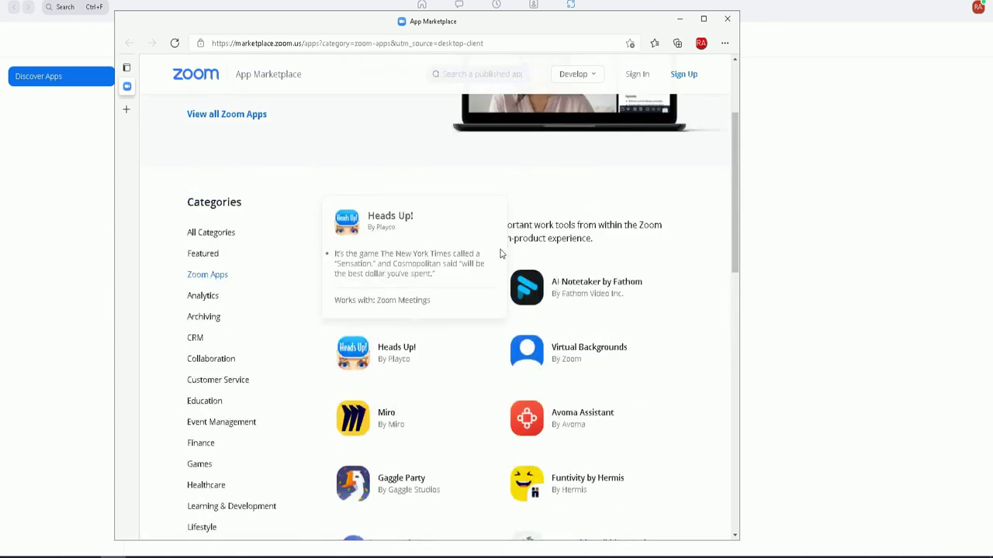
scroll(520, 271, "down", 1)
mouse_move(658, 259)
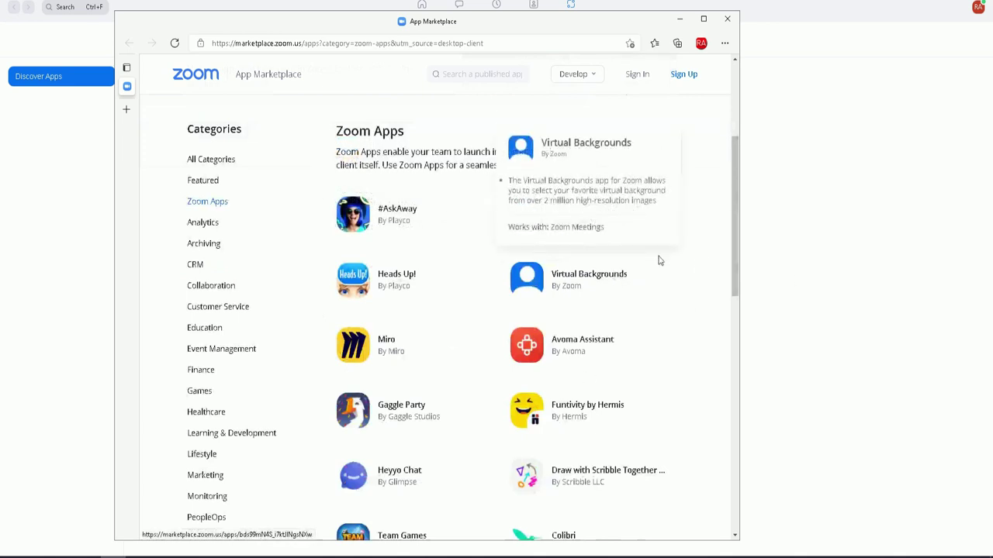
left_click(727, 20)
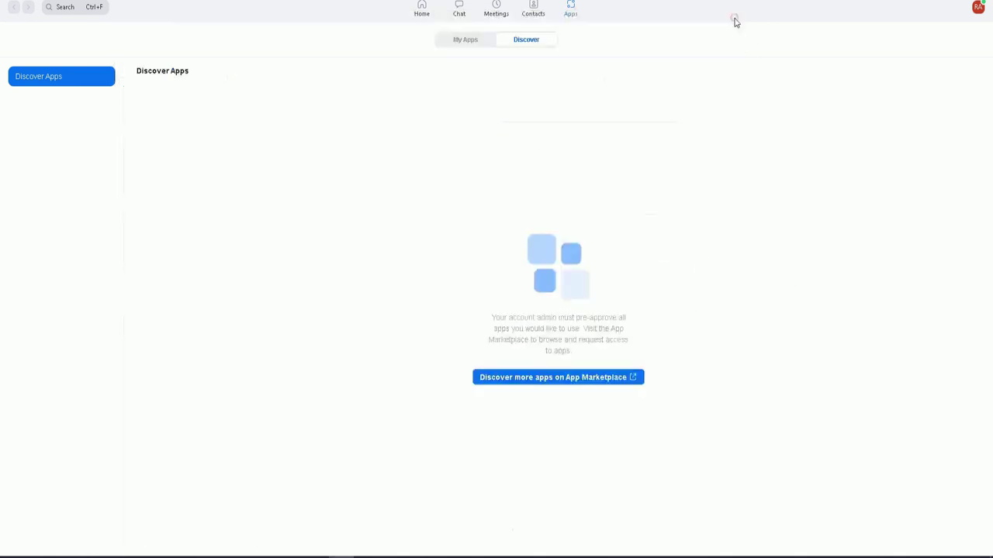
Step: Look through the profile menu's availability statuses, Do not disturb and Help options, and close the menu
left_click(977, 12)
left_click(937, 7)
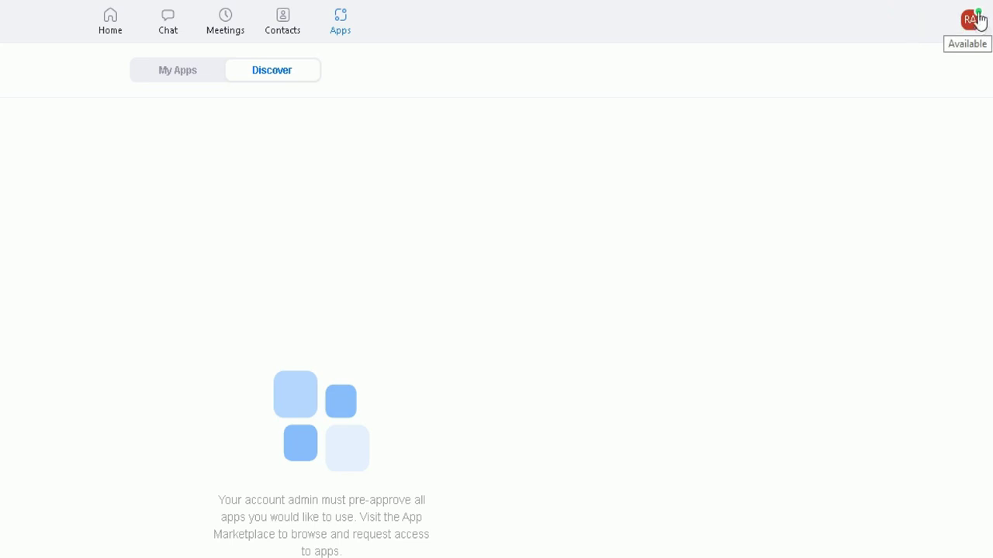
left_click(971, 24)
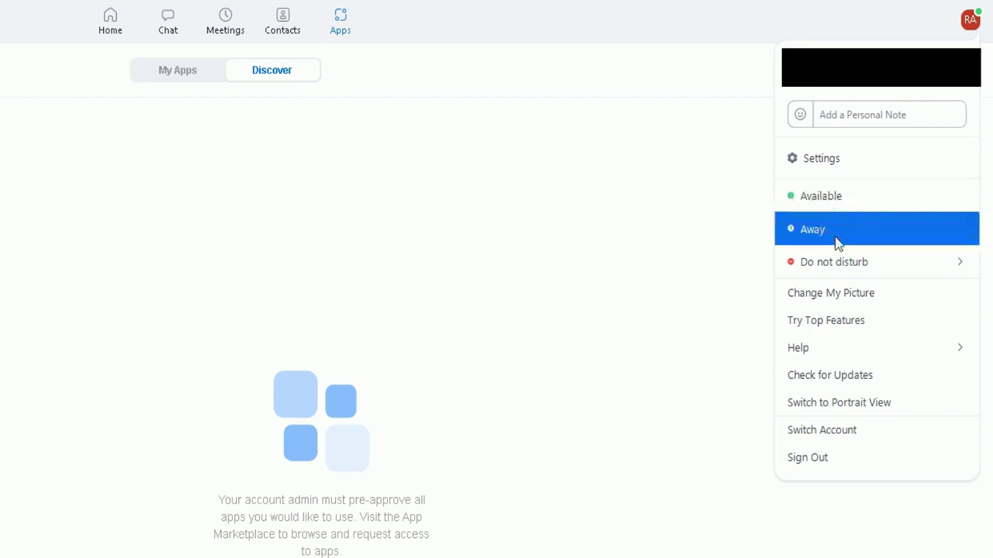
mouse_move(854, 262)
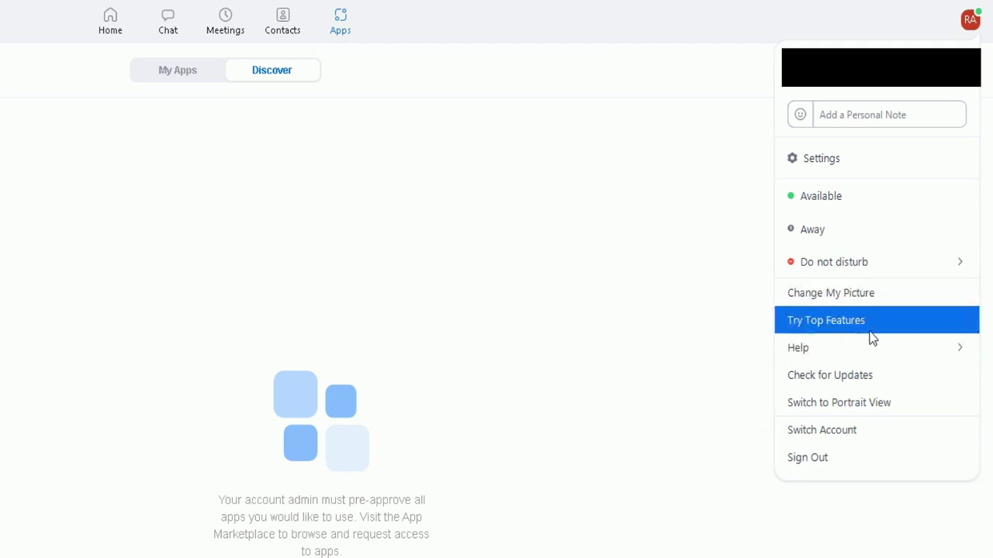
mouse_move(875, 345)
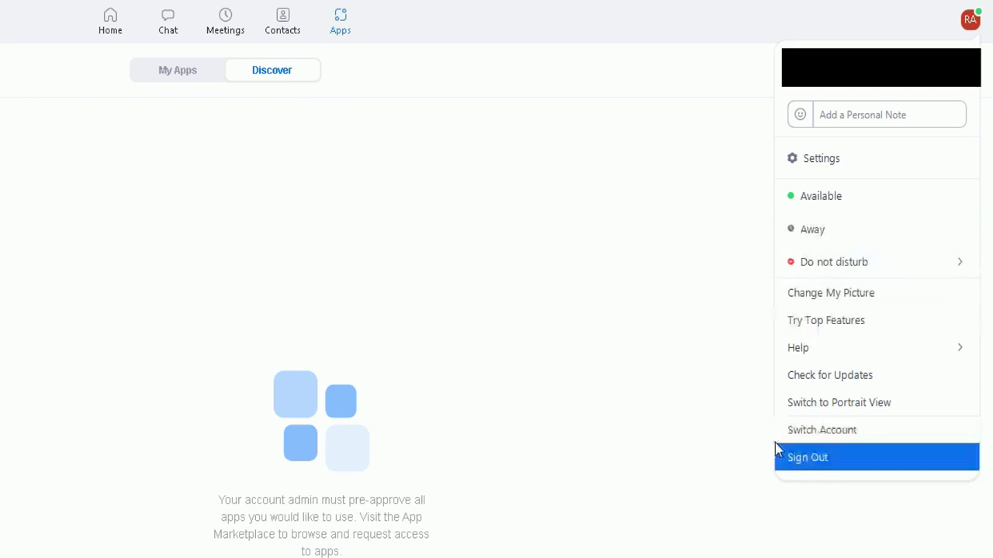
left_click(807, 496)
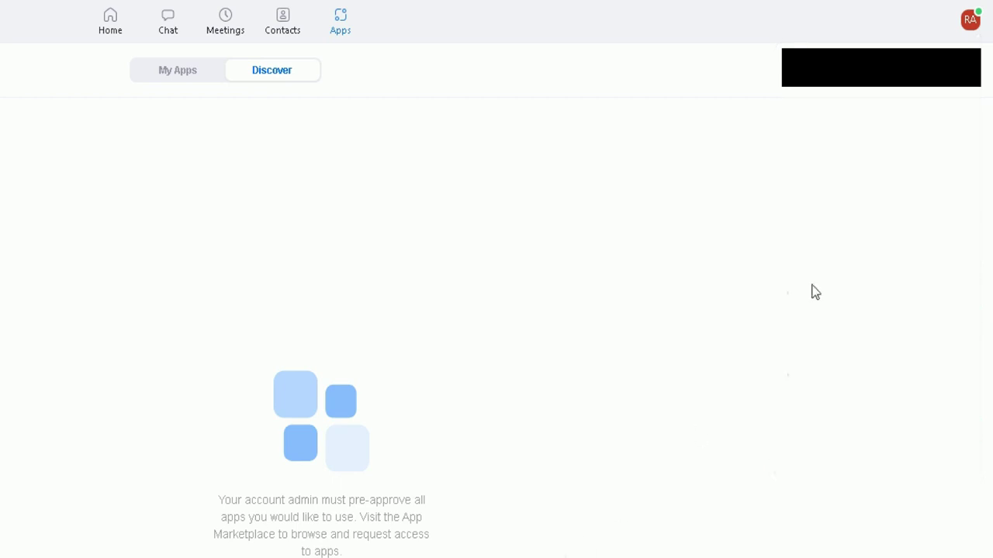
Step: Open the Zoom settings and set the reaction skin tone to the fourth thumbs-up option
left_click(972, 25)
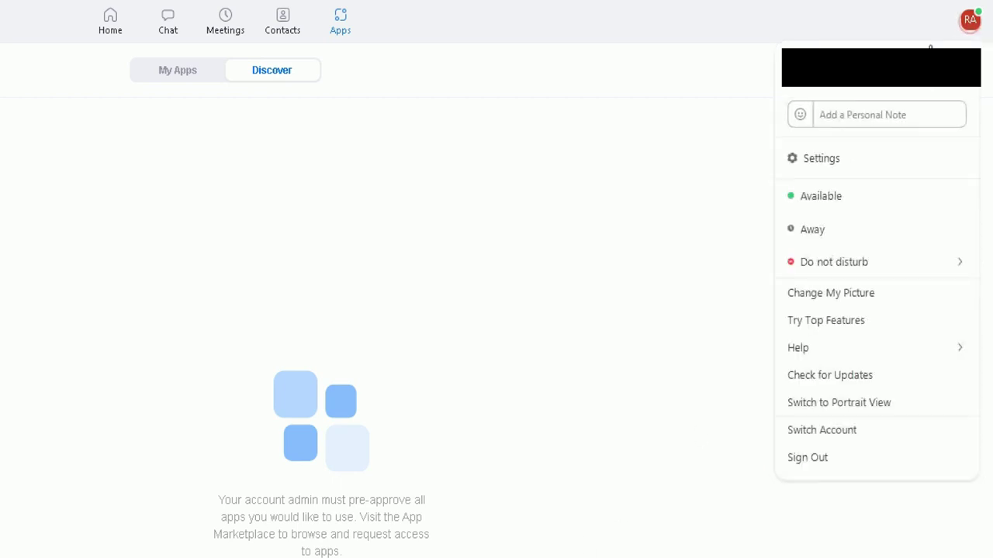
left_click(816, 172)
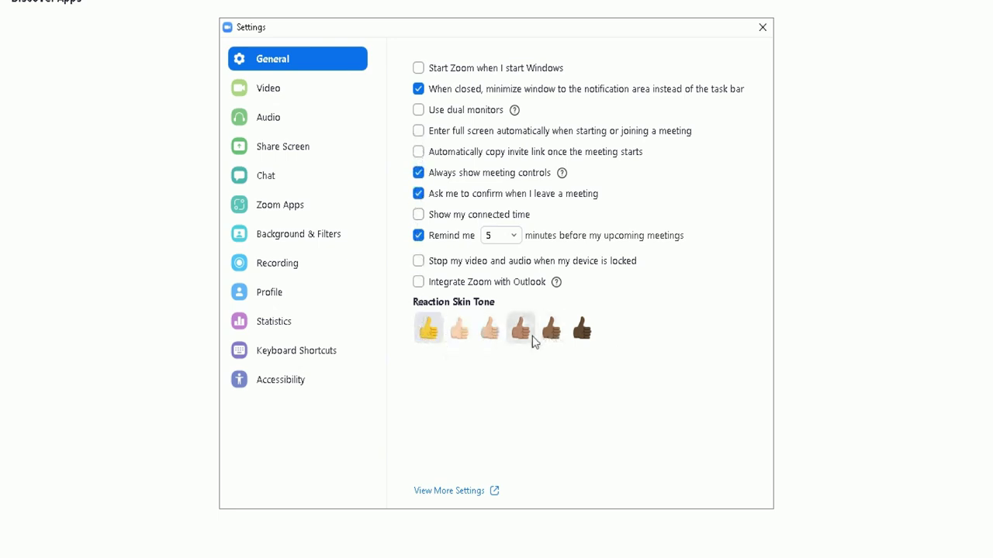
left_click(520, 331)
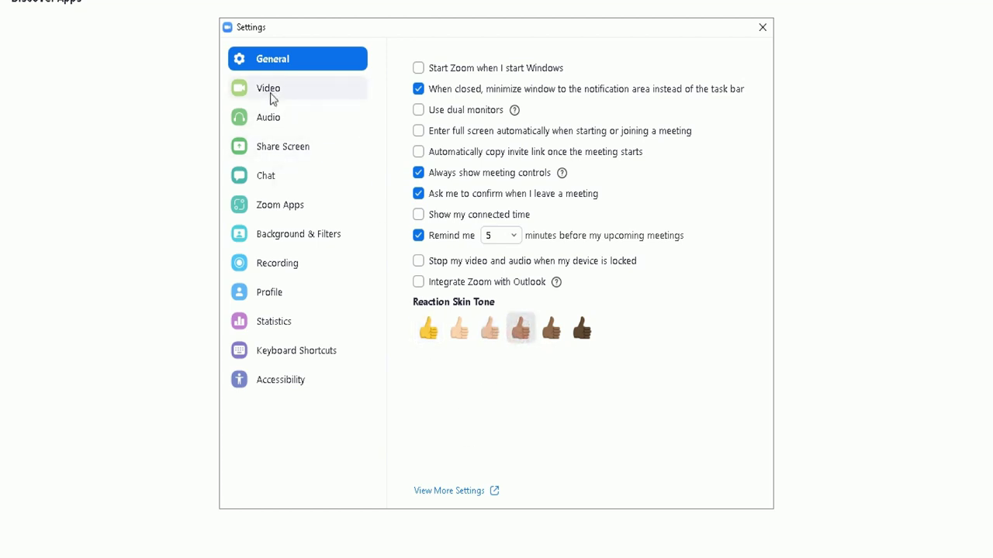
Step: Review the Video settings and the full list of Audio settings
left_click(272, 96)
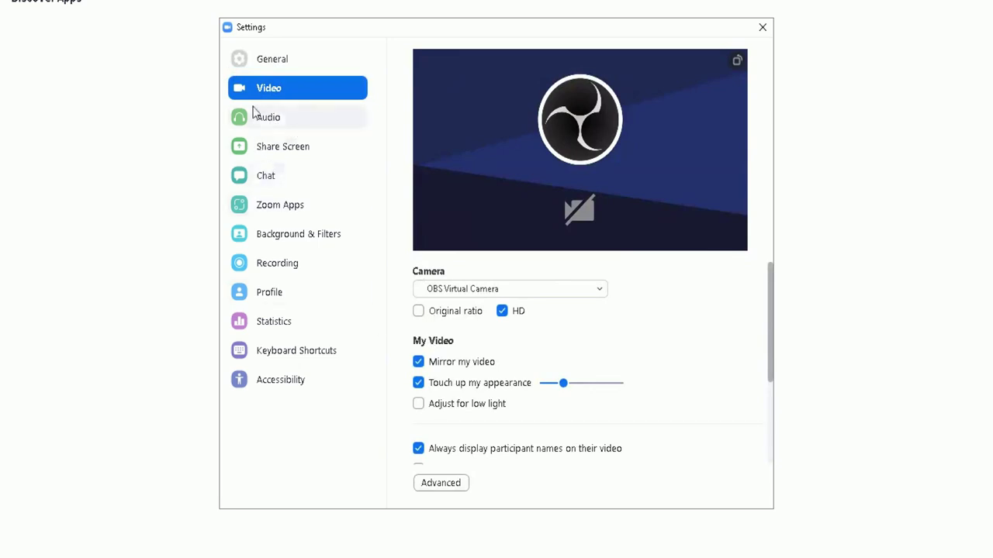
left_click(256, 114)
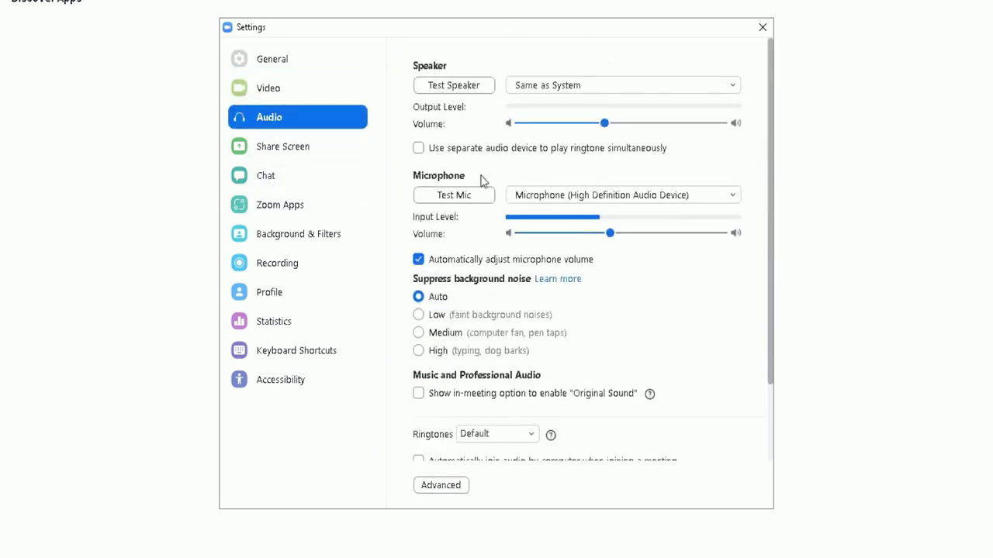
scroll(459, 276, "down", 3)
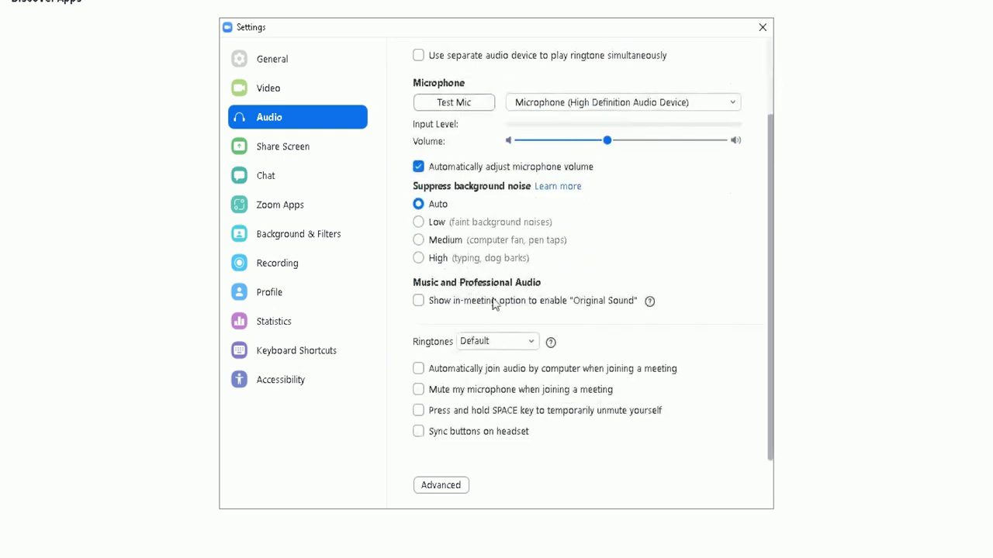
scroll(516, 317, "up", 3)
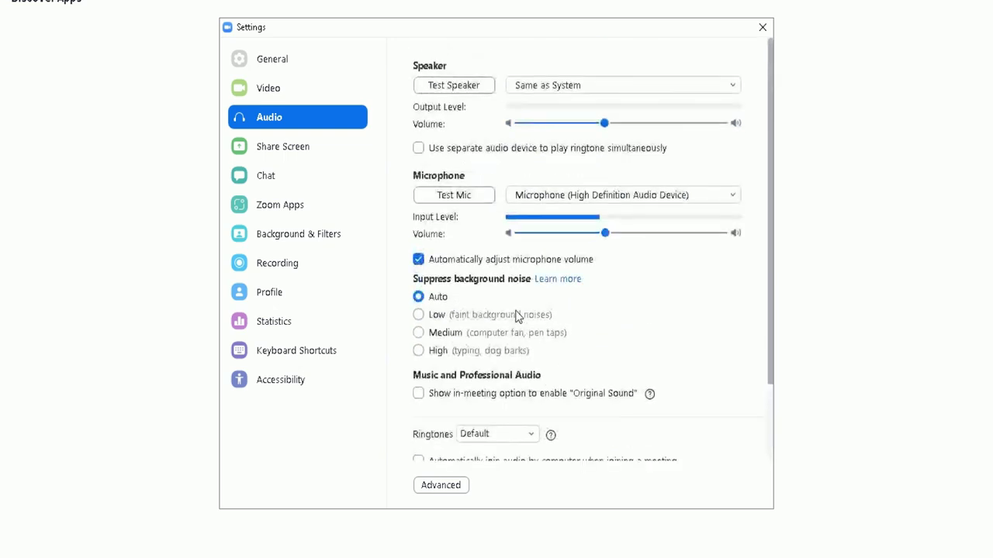
Step: Review the Share Screen, Chat and Zoom Apps settings, including the chat notification options
left_click(290, 157)
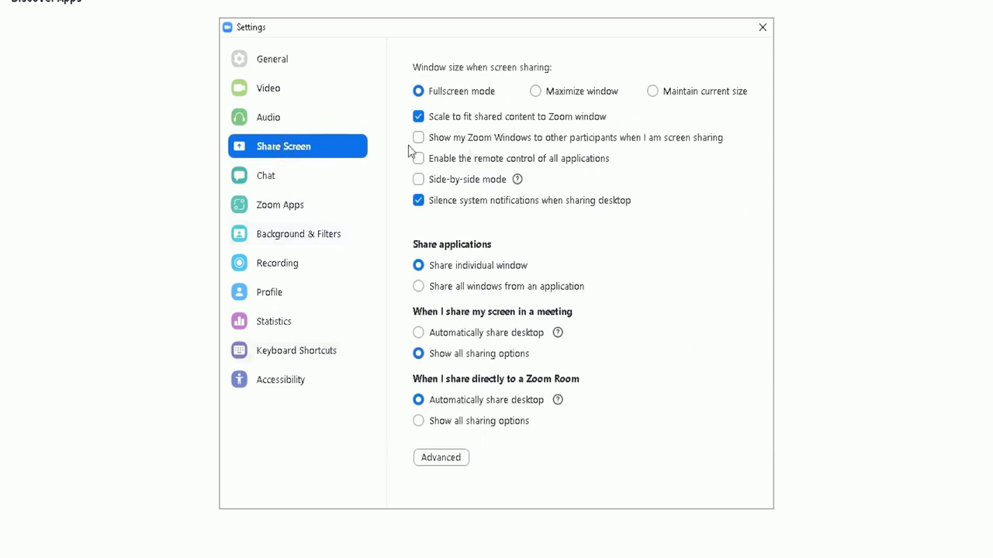
left_click(284, 186)
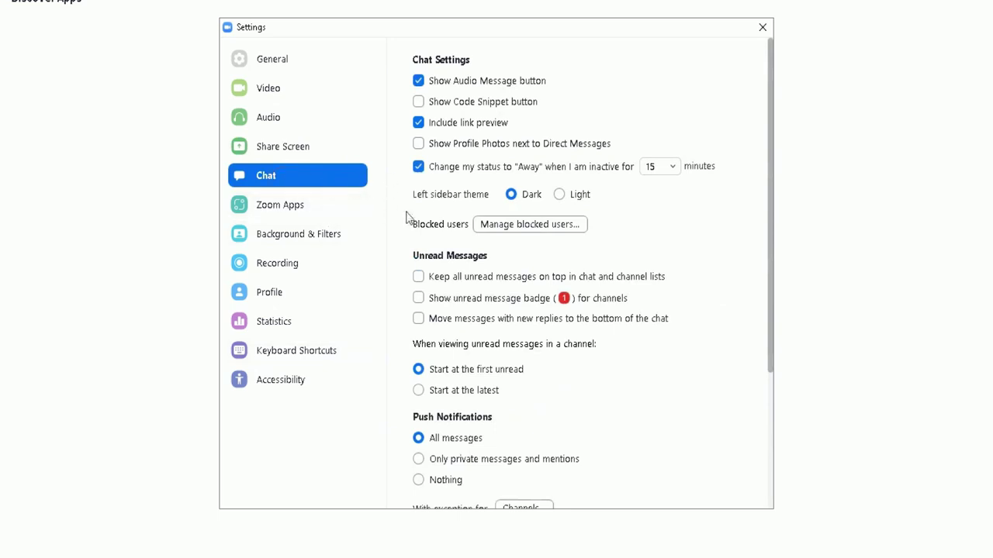
scroll(422, 215, "down", 4)
scroll(425, 216, "down", 1)
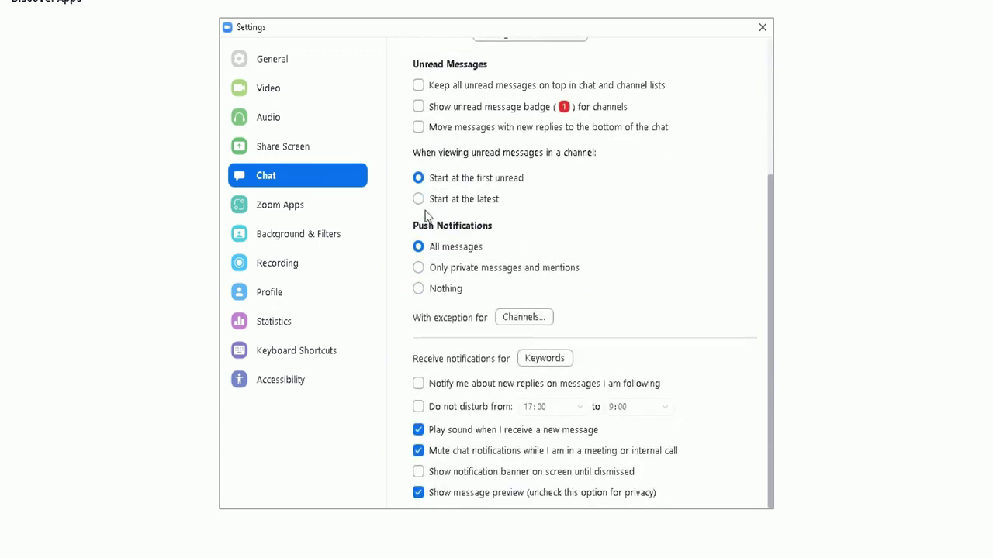
left_click(278, 211)
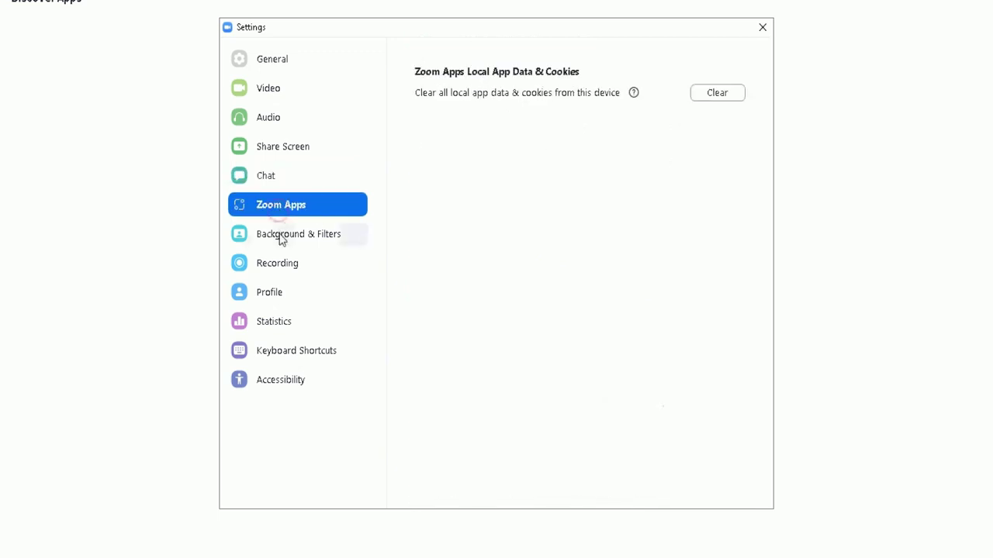
Step: Apply the Blur virtual background, dismiss the video resolution notice, and look through the other backgrounds
left_click(281, 237)
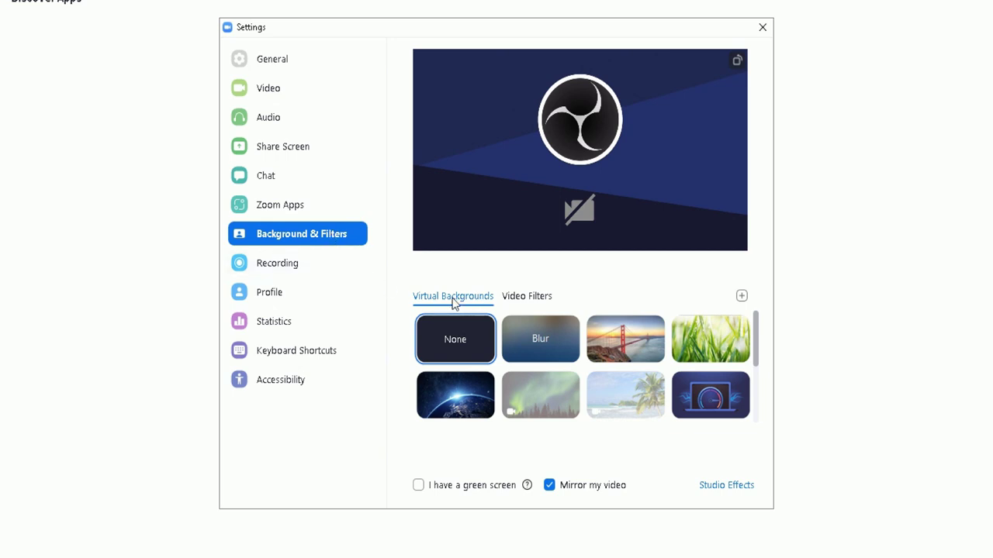
left_click(549, 346)
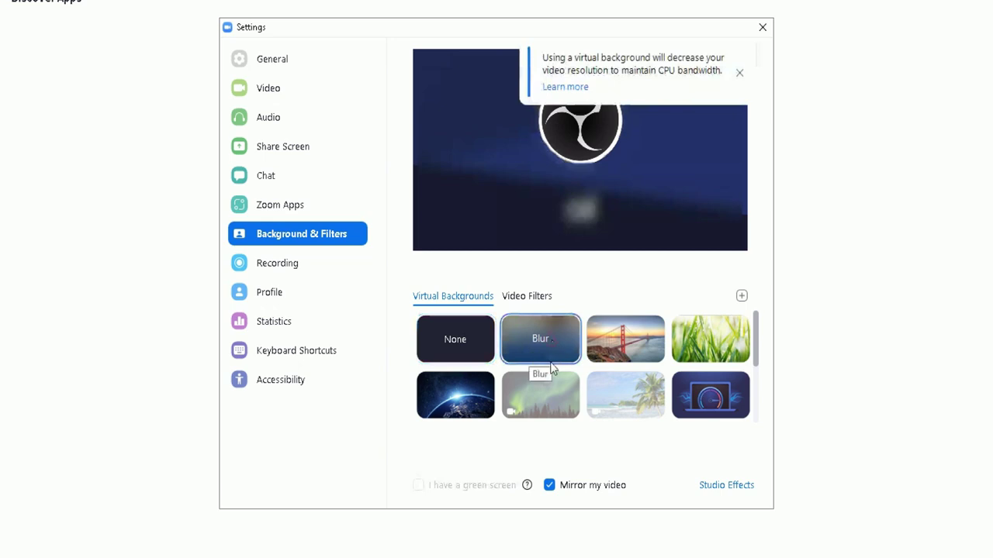
left_click(740, 74)
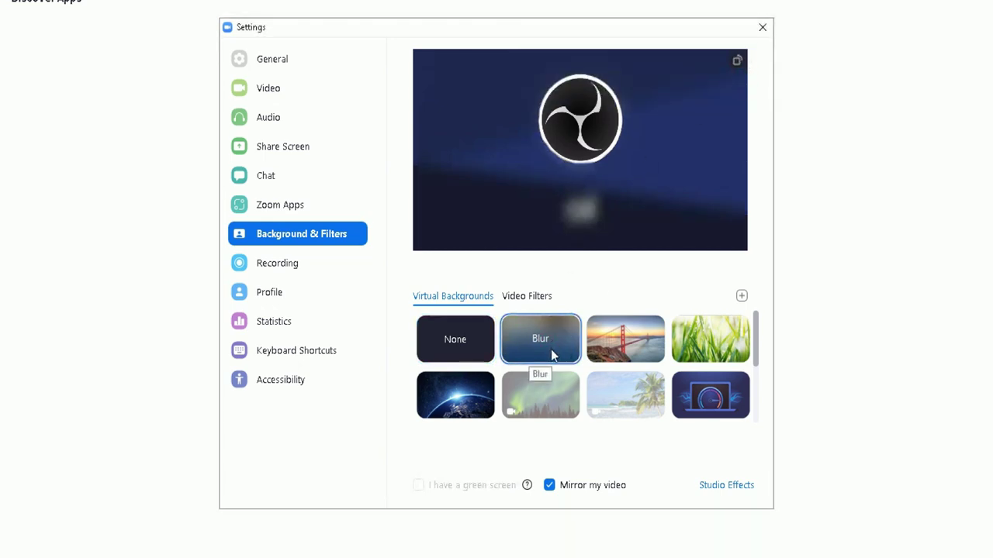
scroll(551, 350, "down", 3)
scroll(551, 351, "up", 3)
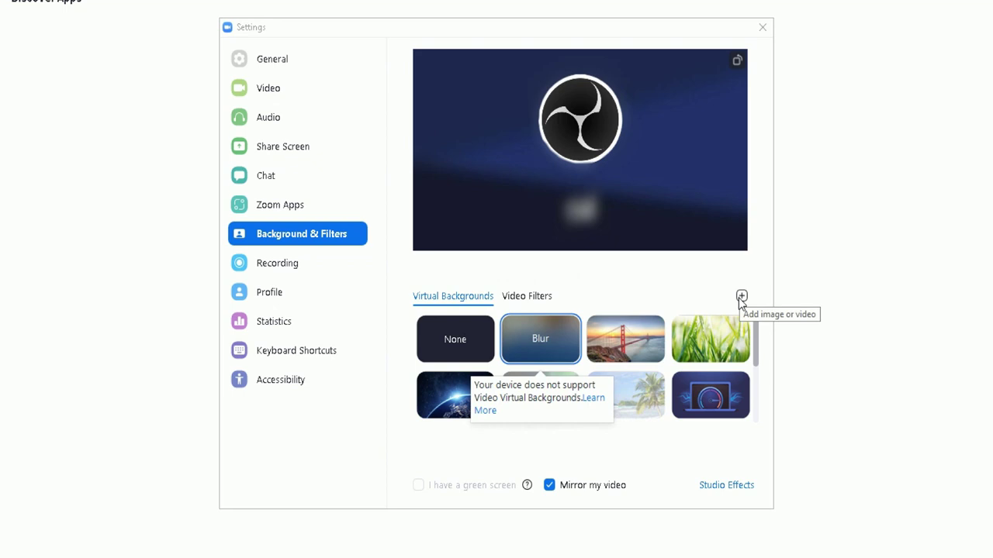
Step: Try to add a video as virtual background, view the Studio Effects options, and close the settings
left_click(741, 298)
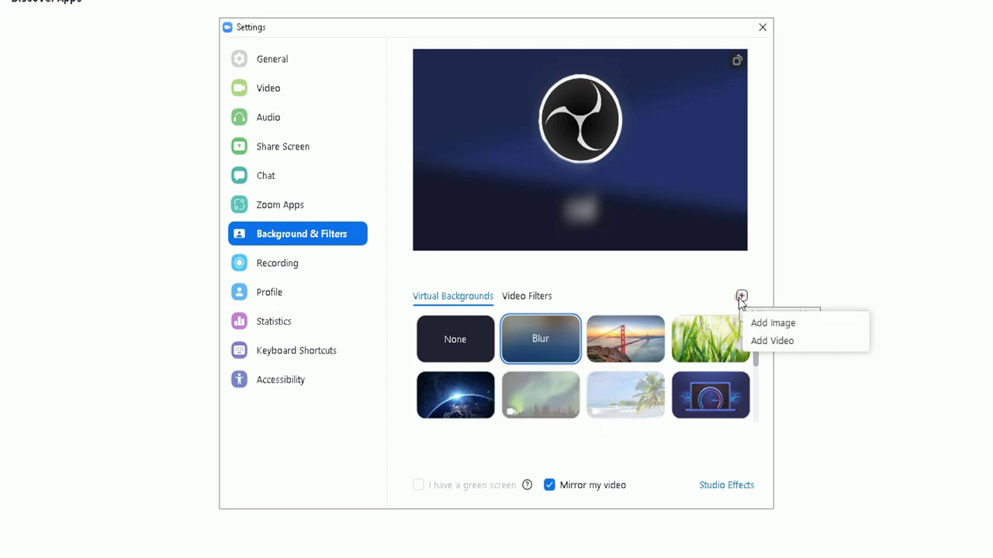
left_click(771, 341)
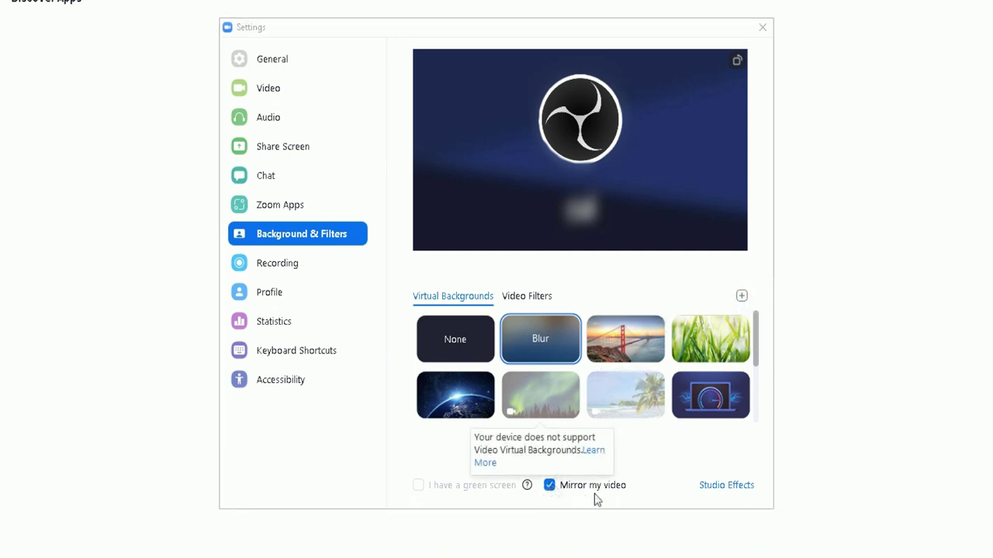
left_click(625, 470)
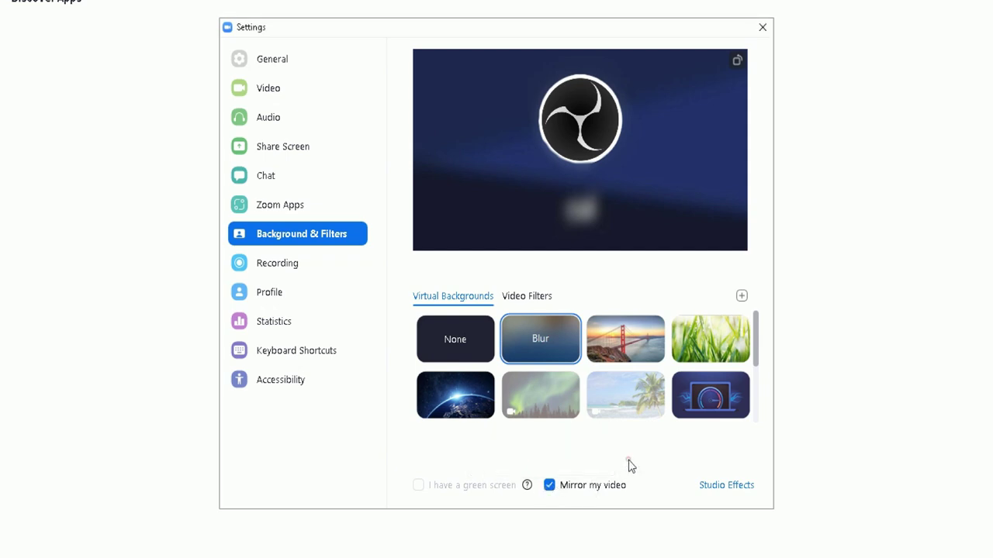
left_click(725, 486)
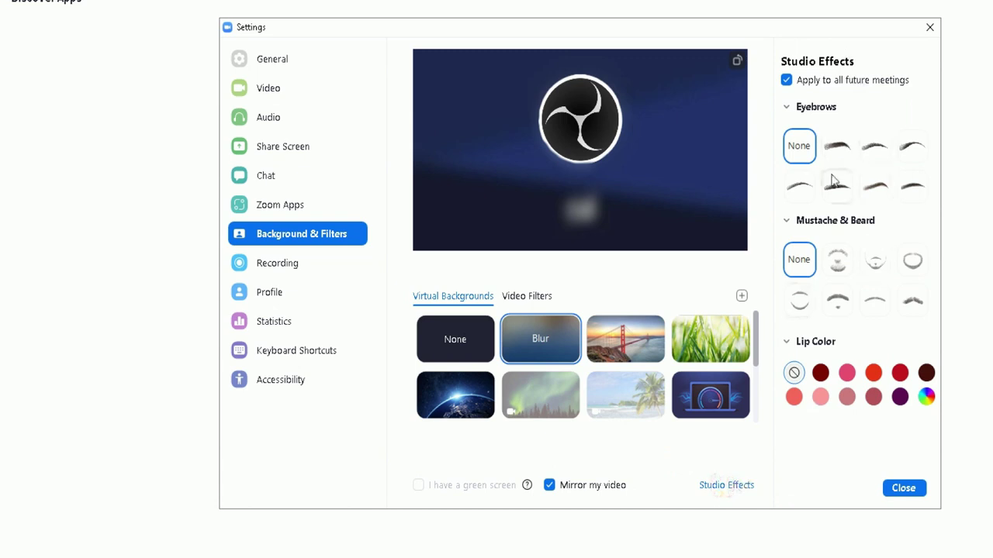
left_click(930, 27)
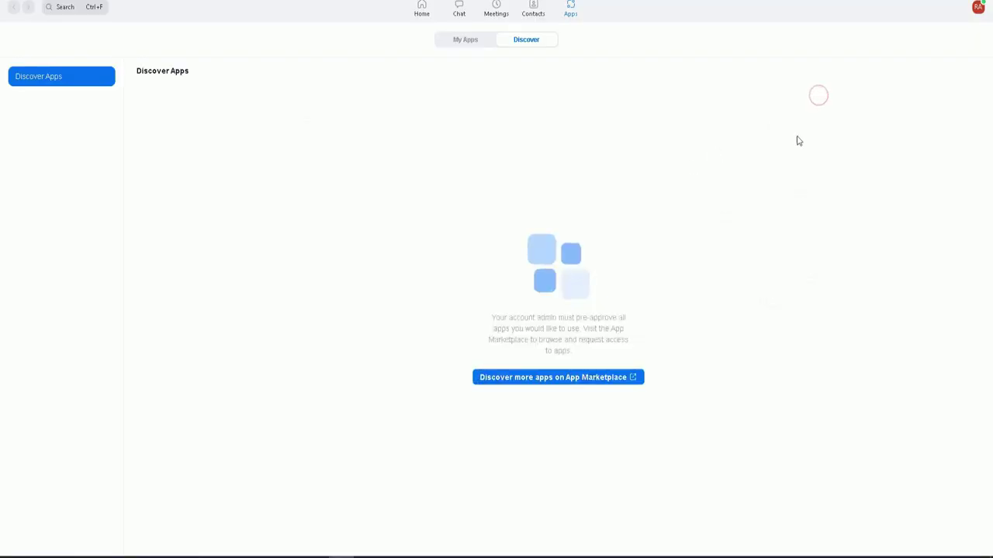
Step: Reopen the settings and view the Background & Filters, Recording and Profile sections
left_click(977, 10)
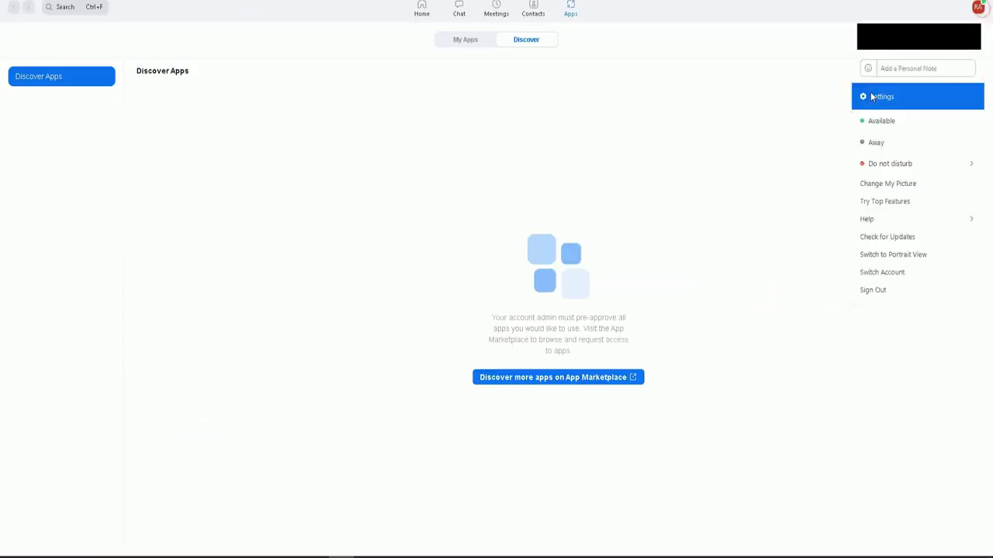
left_click(871, 96)
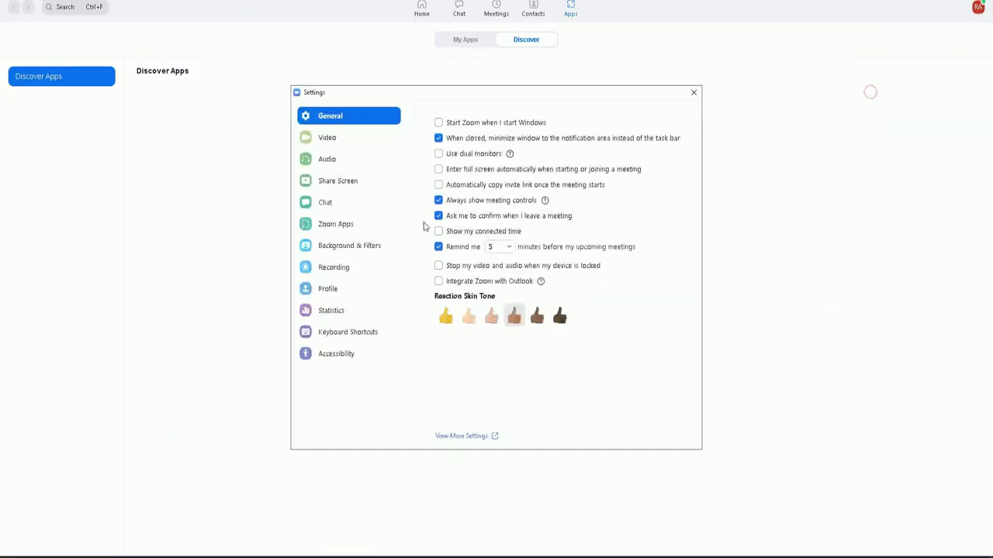
left_click(342, 244)
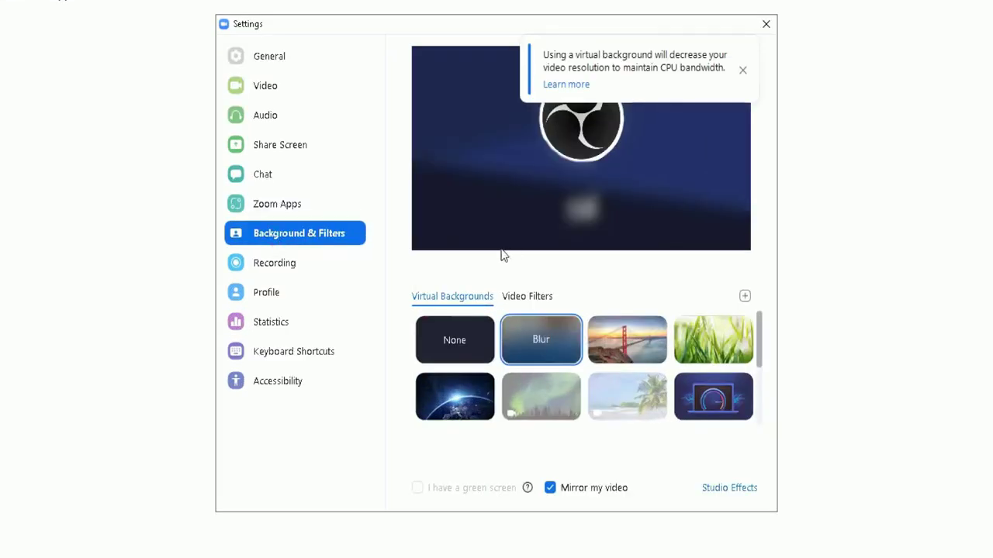
left_click(275, 266)
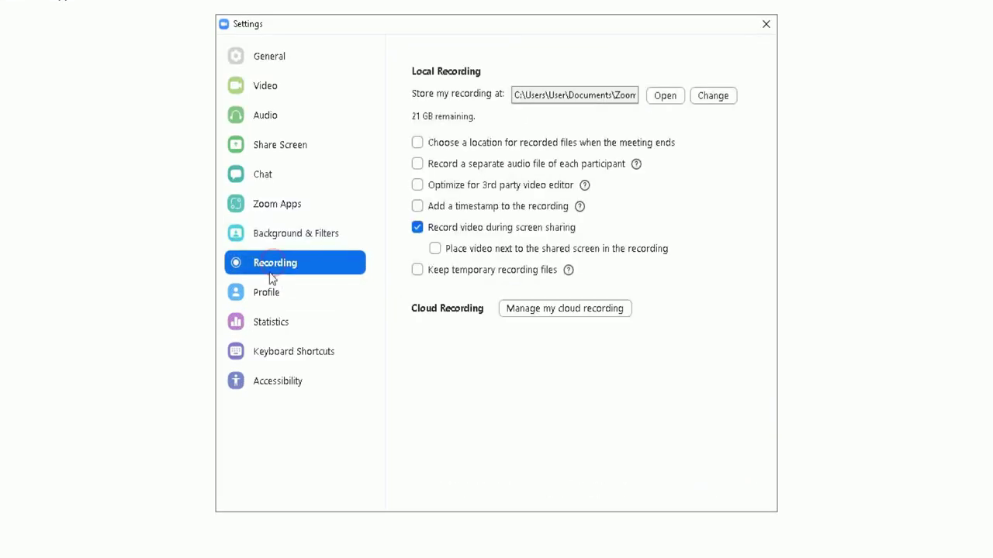
left_click(268, 300)
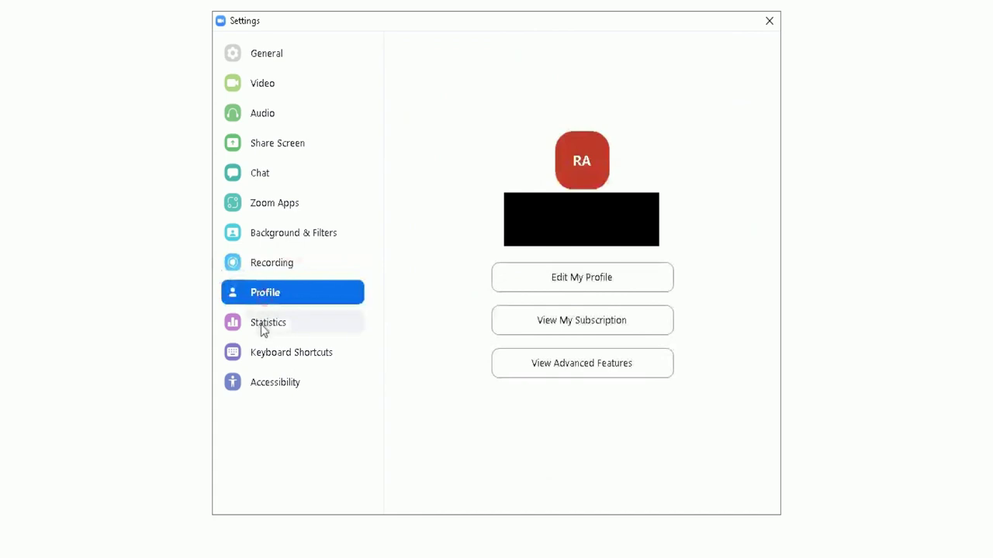
Step: Review the Audio, Video and Screen Sharing statistics, and display the list of keyboard shortcuts
left_click(260, 325)
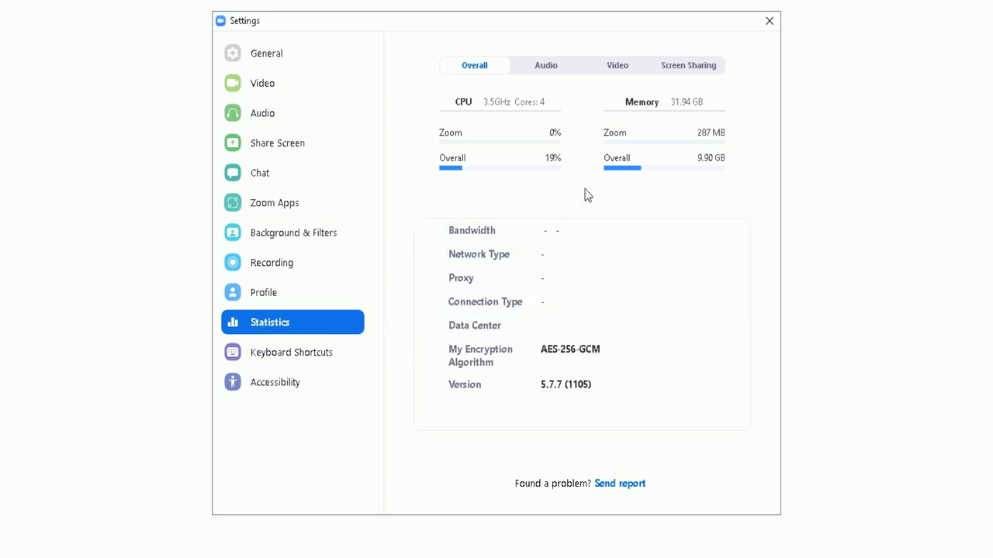
left_click(552, 68)
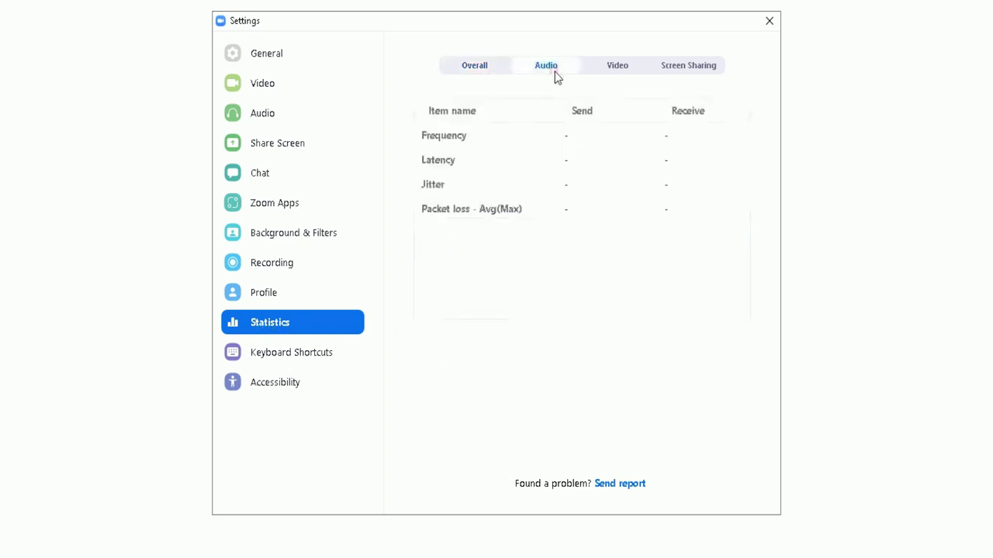
left_click(613, 71)
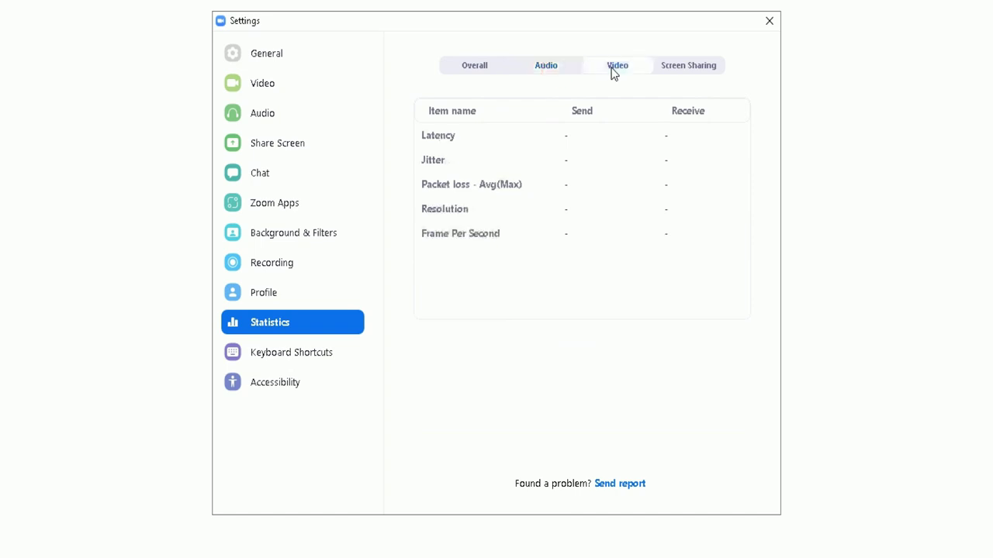
left_click(706, 66)
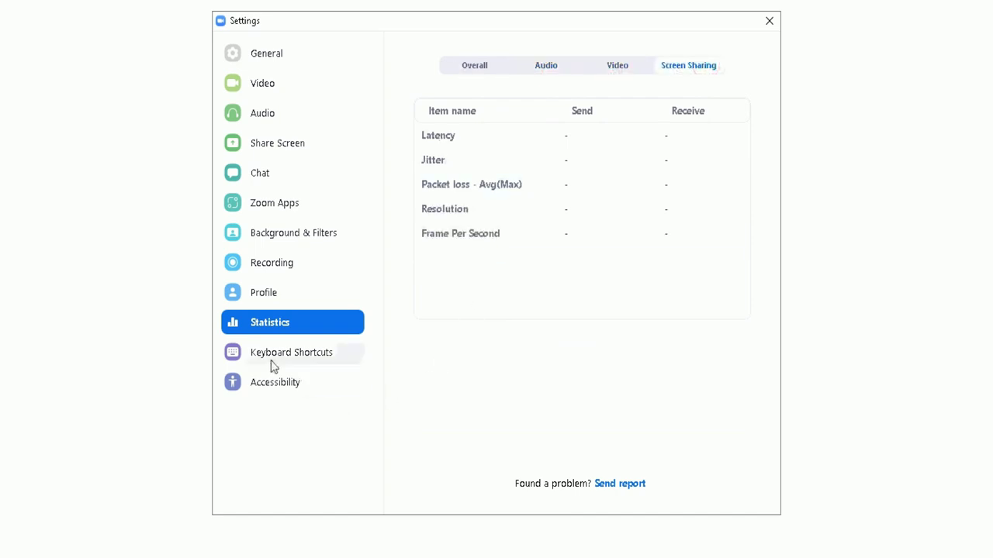
left_click(269, 362)
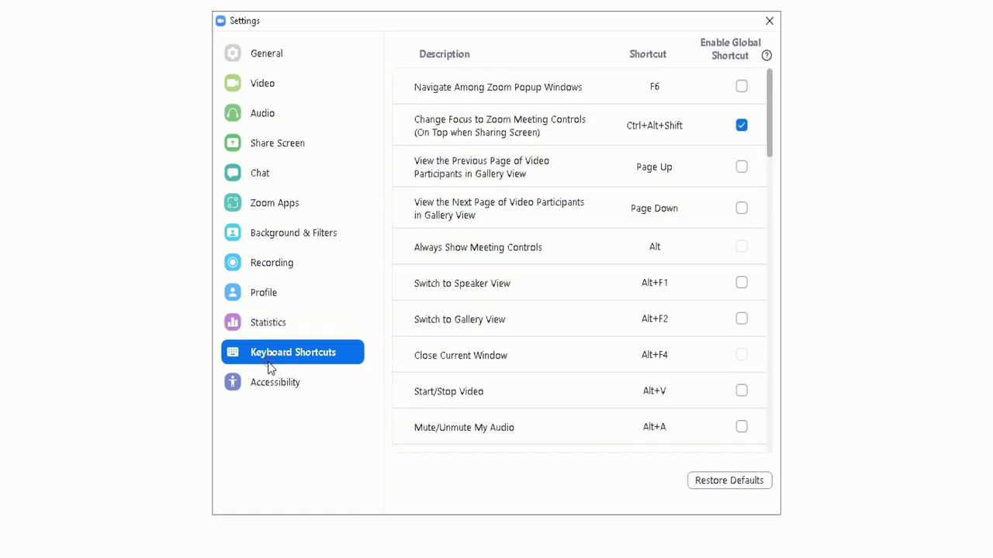
Step: Look through the keyboard shortcuts and their global shortcut options
scroll(563, 175, "down", 1)
scroll(562, 174, "up", 2)
scroll(561, 174, "down", 7)
scroll(562, 174, "up", 6)
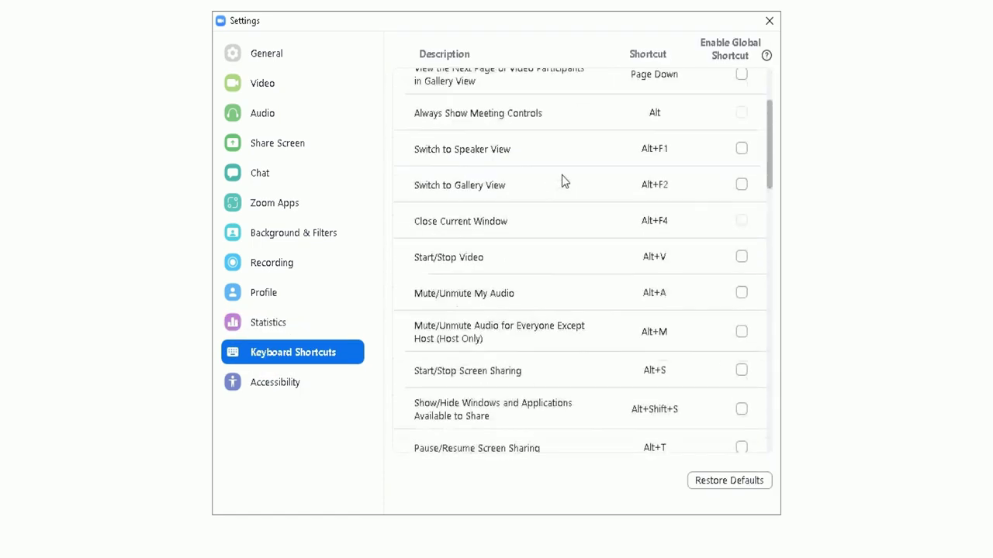
Step: Review the Accessibility settings, including closed captions, chat display size and the list of screen reader alerts, and close the settings
left_click(287, 388)
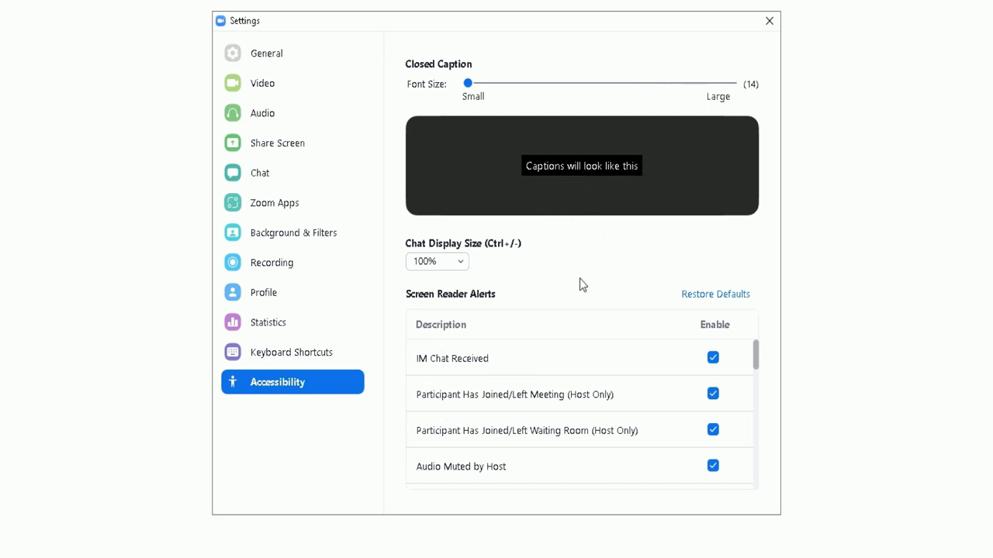
scroll(565, 317, "down", 5)
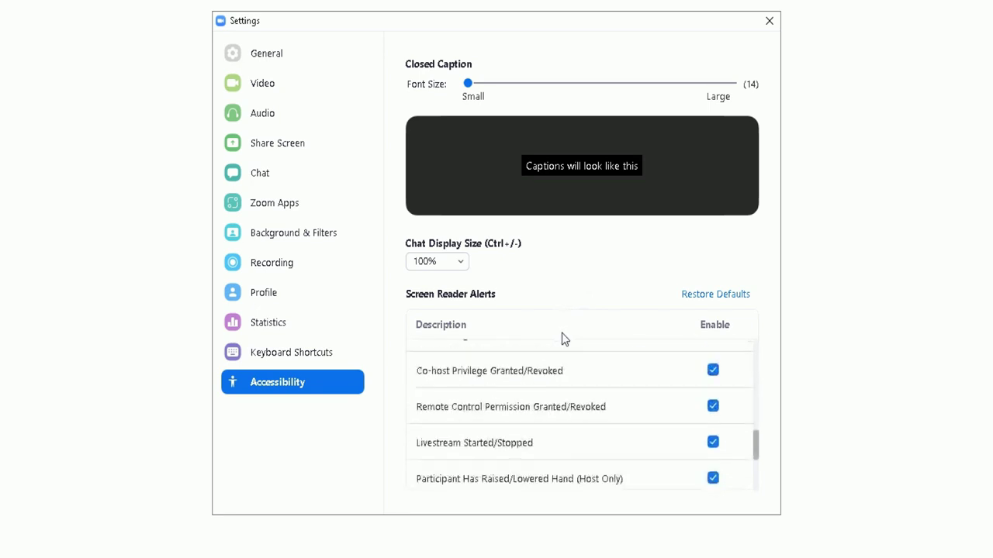
scroll(562, 339, "down", 5)
scroll(561, 342, "up", 6)
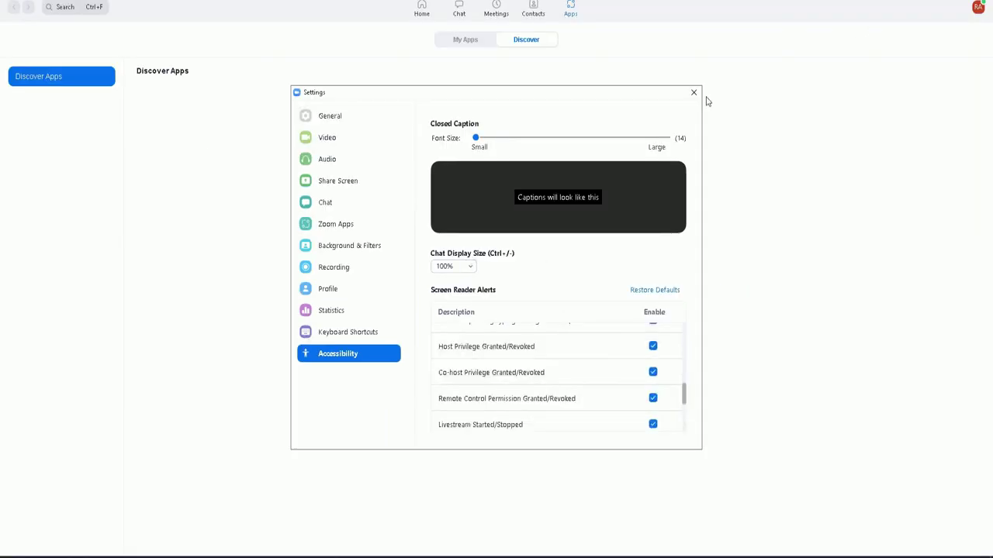
left_click(694, 95)
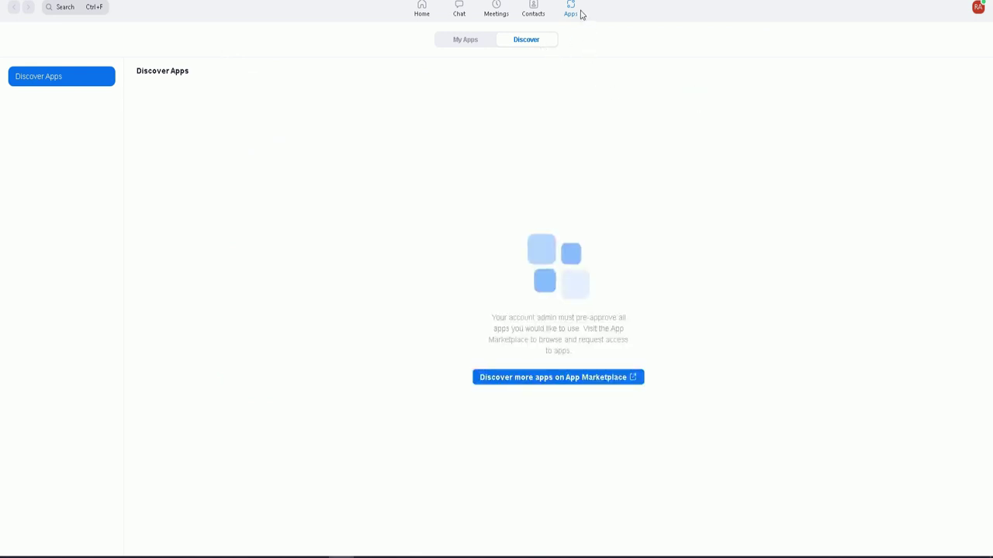
Step: Return to the Home screen and start changing the background image behind the clock and date
left_click(422, 7)
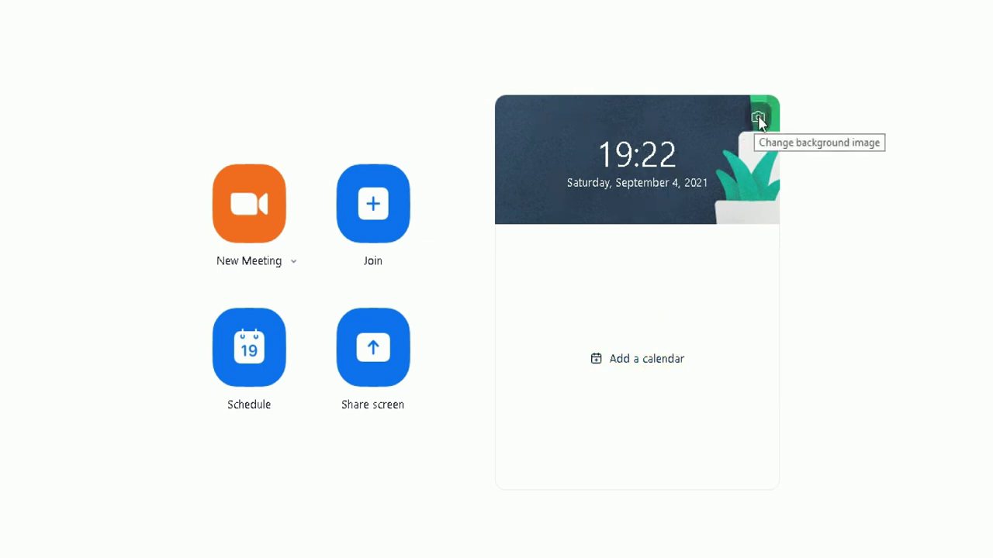
left_click(759, 127)
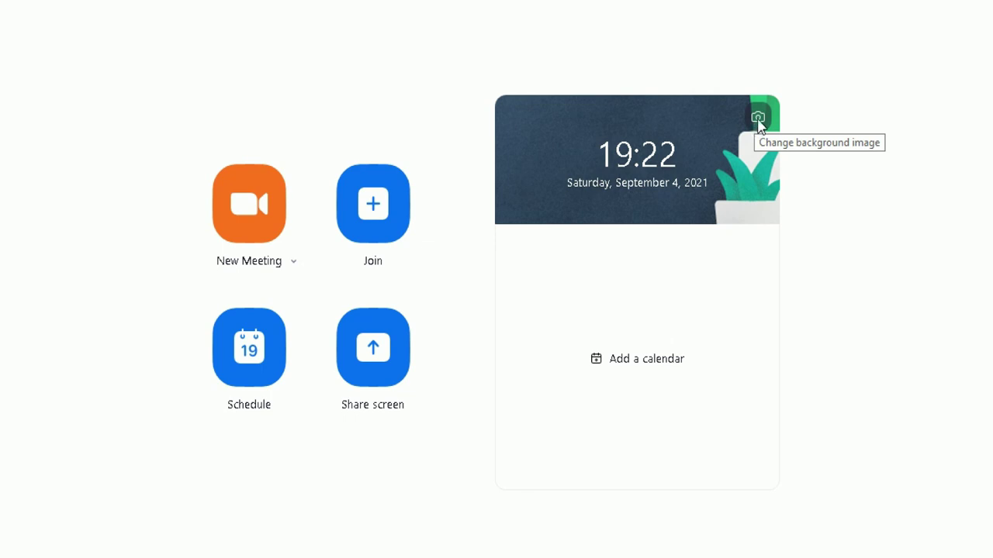